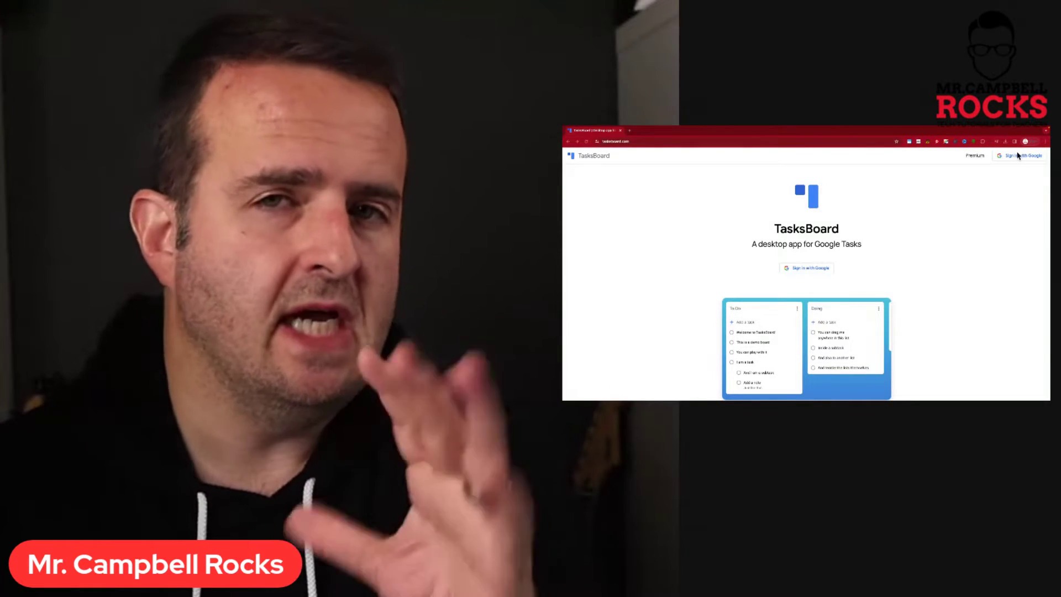
View the TasksBoard Premium page and open Gmail at gmail.com in a new browser tab
click(974, 157)
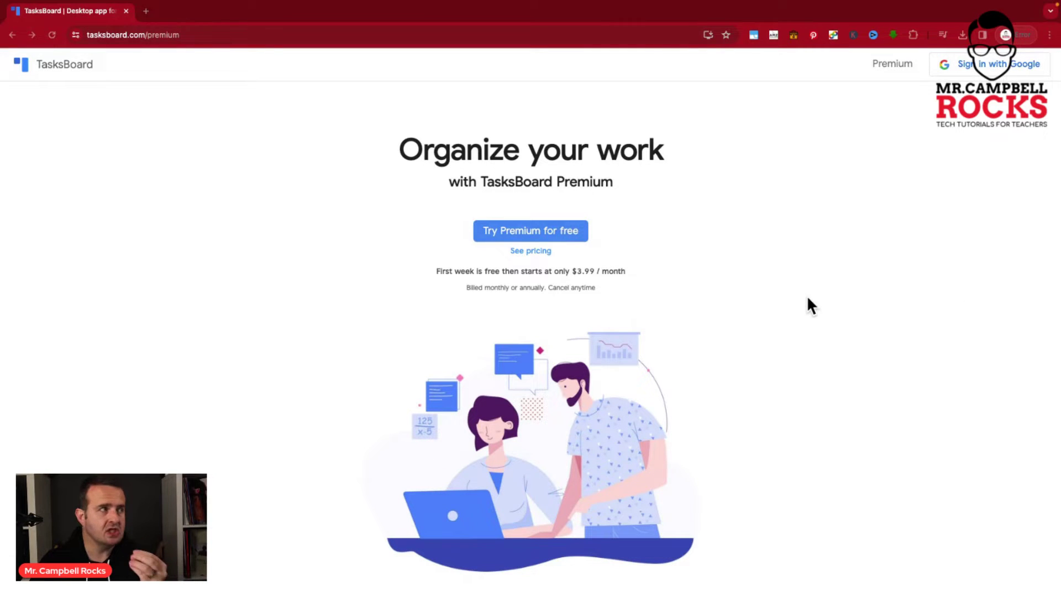
click(146, 11)
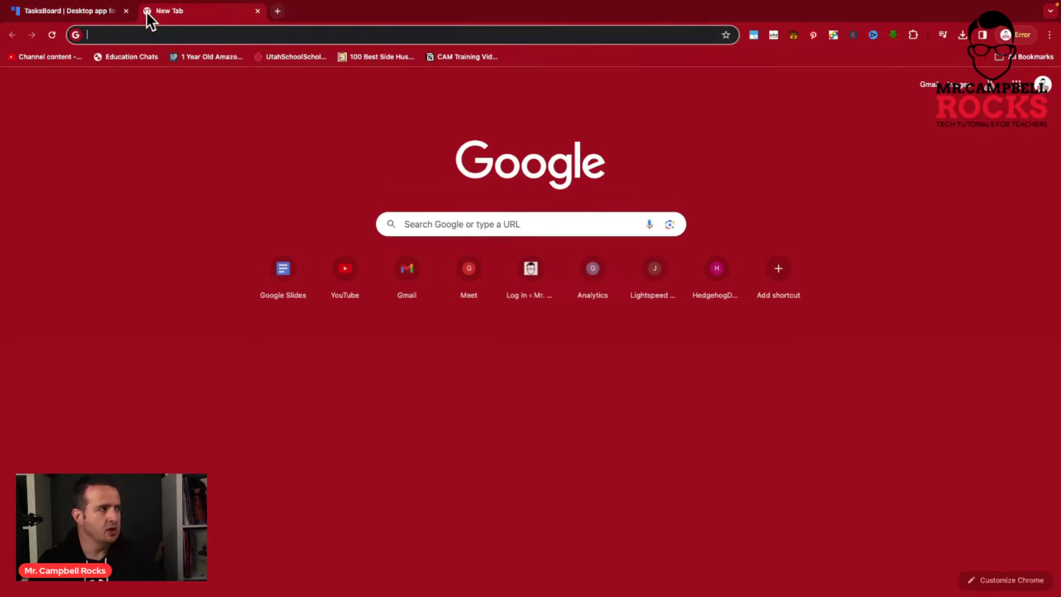
text(gmail.com)
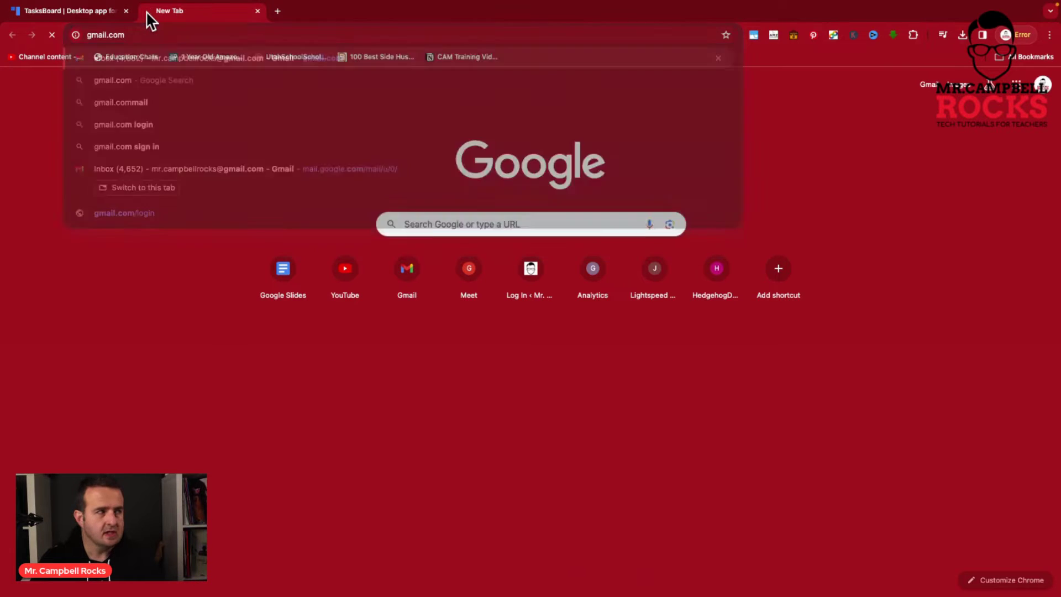
key(Return)
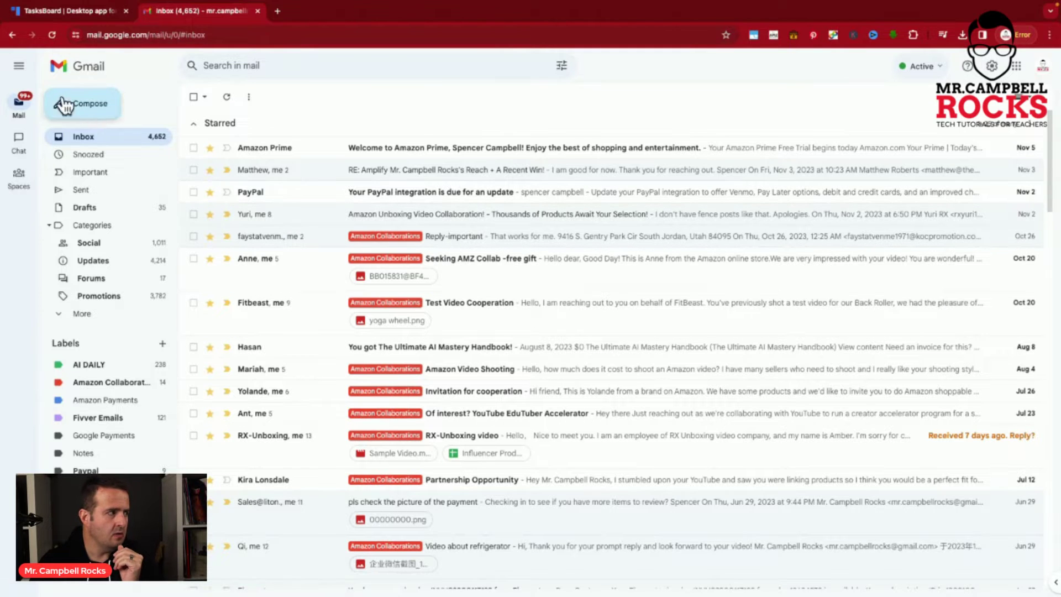
Collapse Gmail's main menu and show the Google Tasks list beside the inbox
click(18, 66)
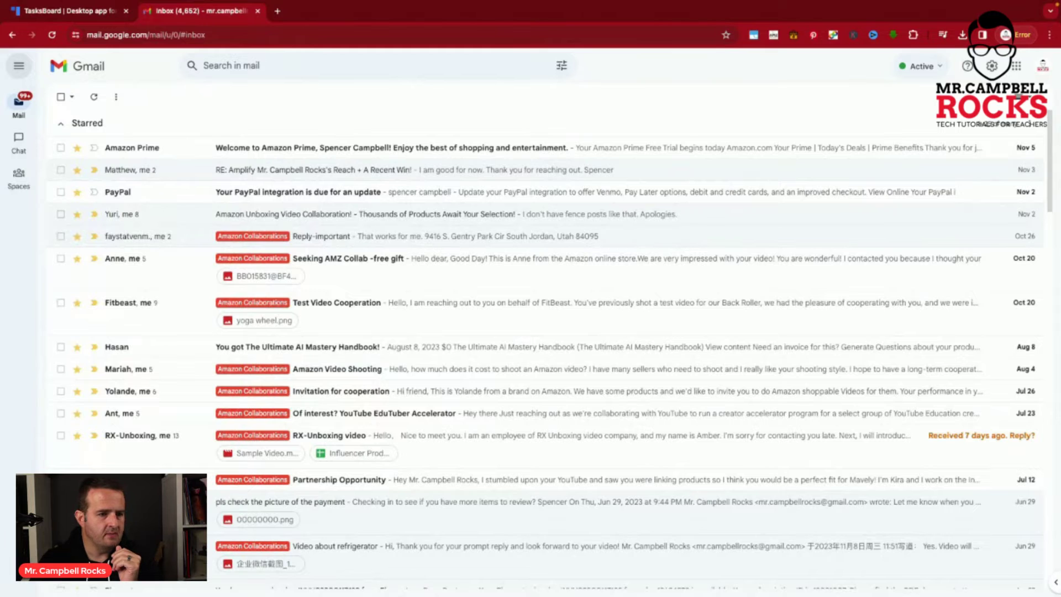
click(1048, 583)
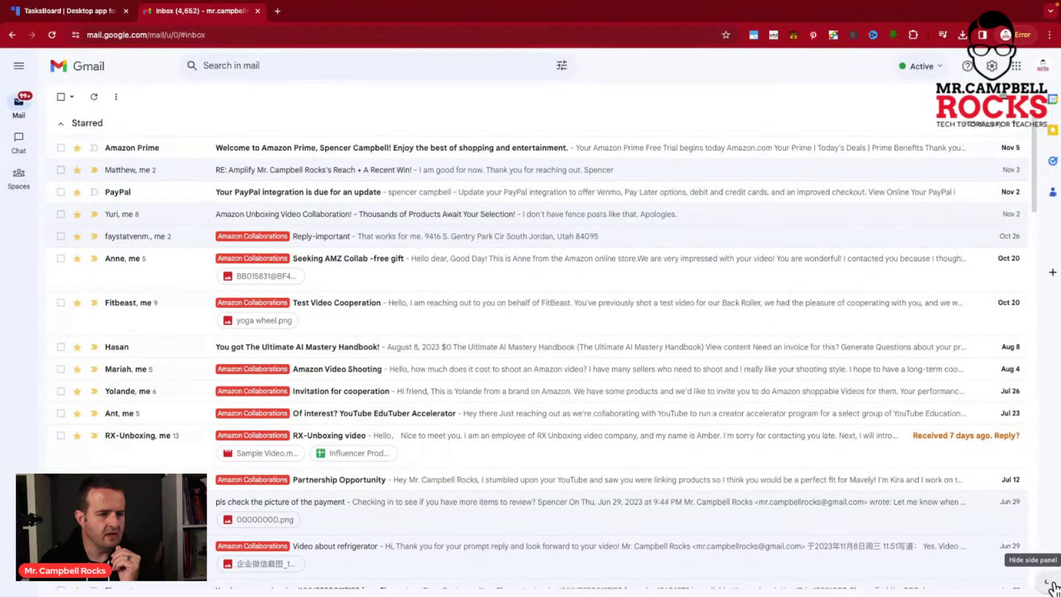
click(1046, 165)
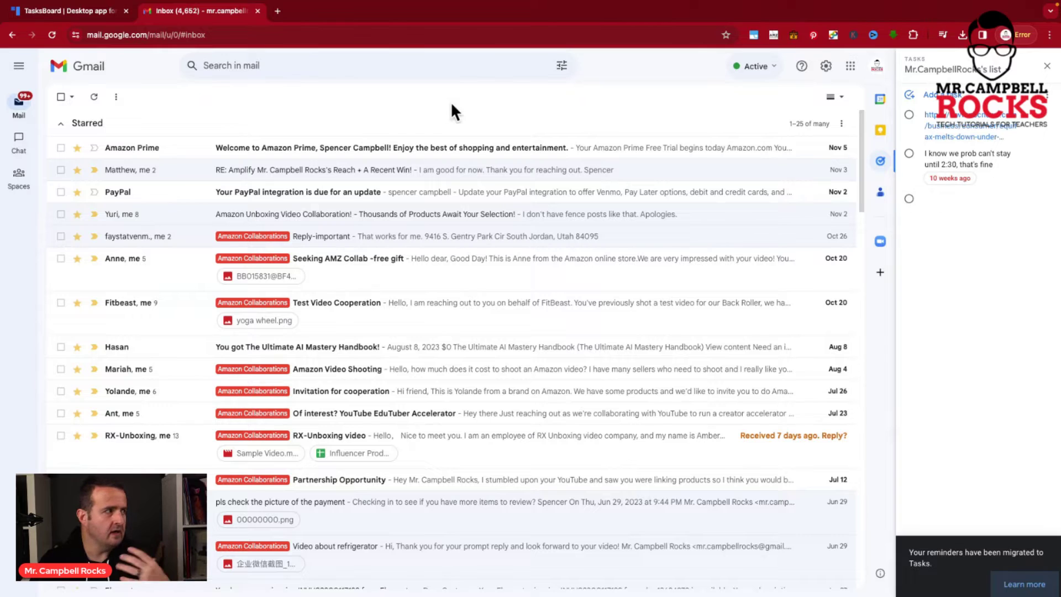
Return to TasksBoard, sign in with the channel's Google account and allow it to manage all tasks
click(79, 12)
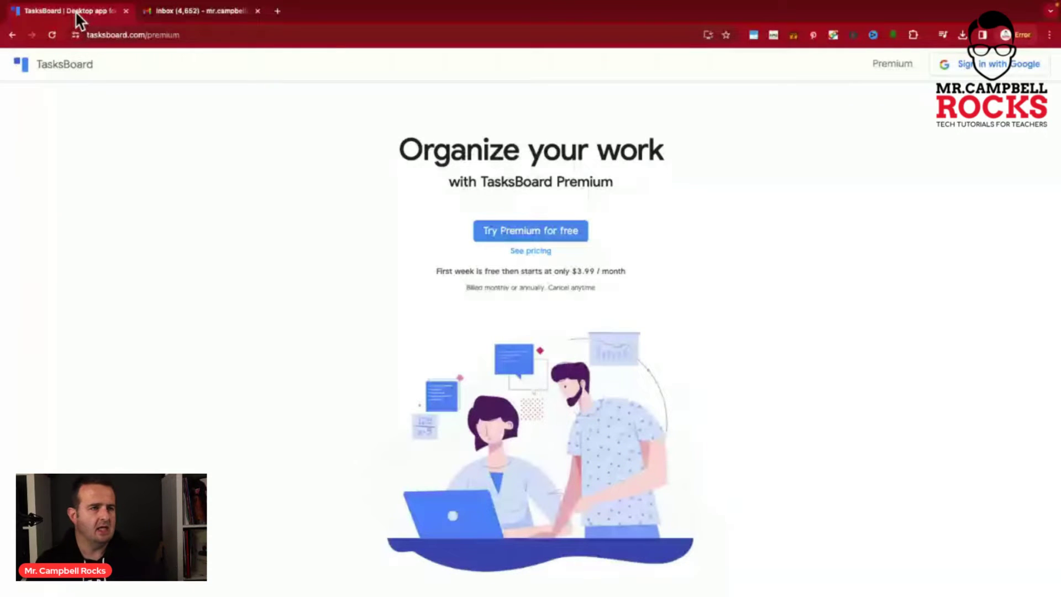
click(977, 71)
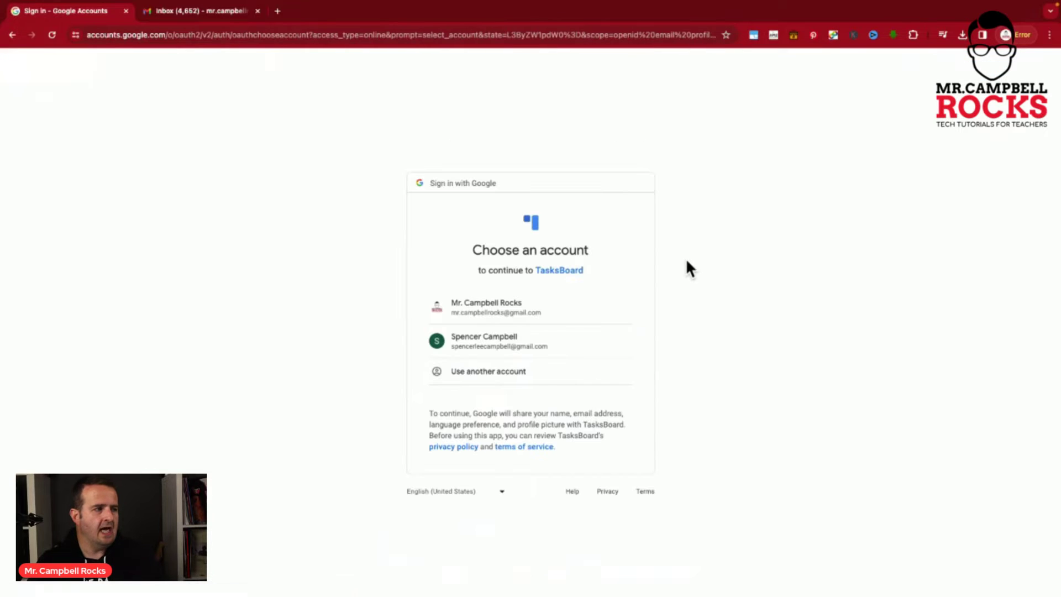
click(579, 316)
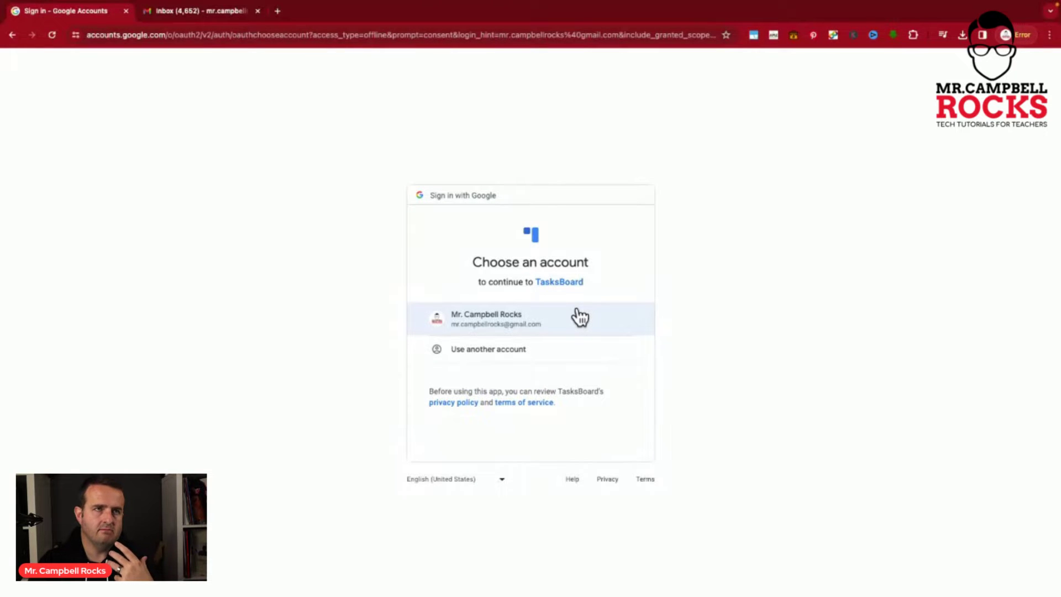
click(576, 309)
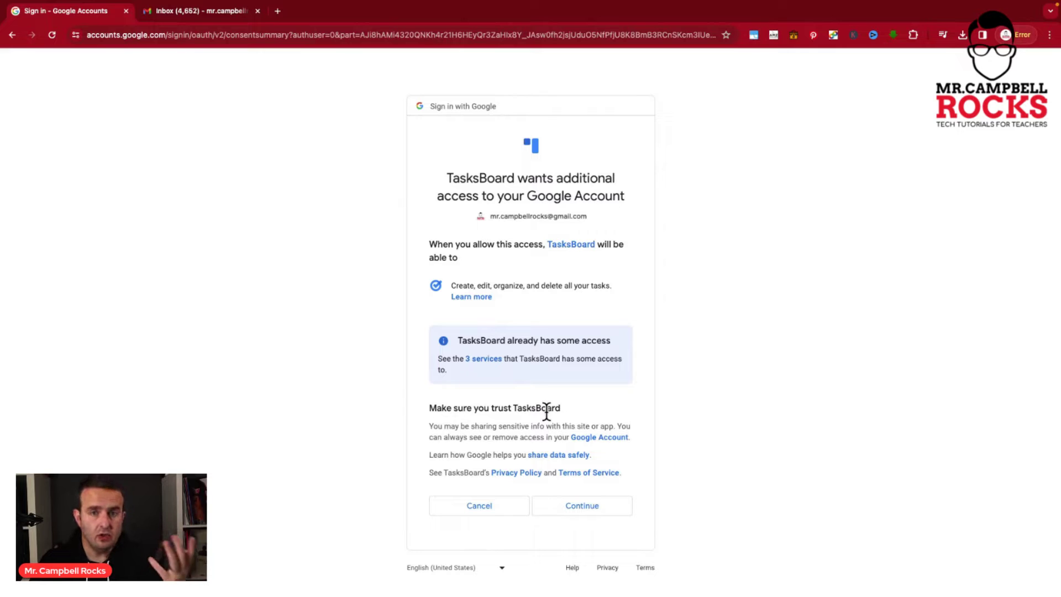
click(579, 505)
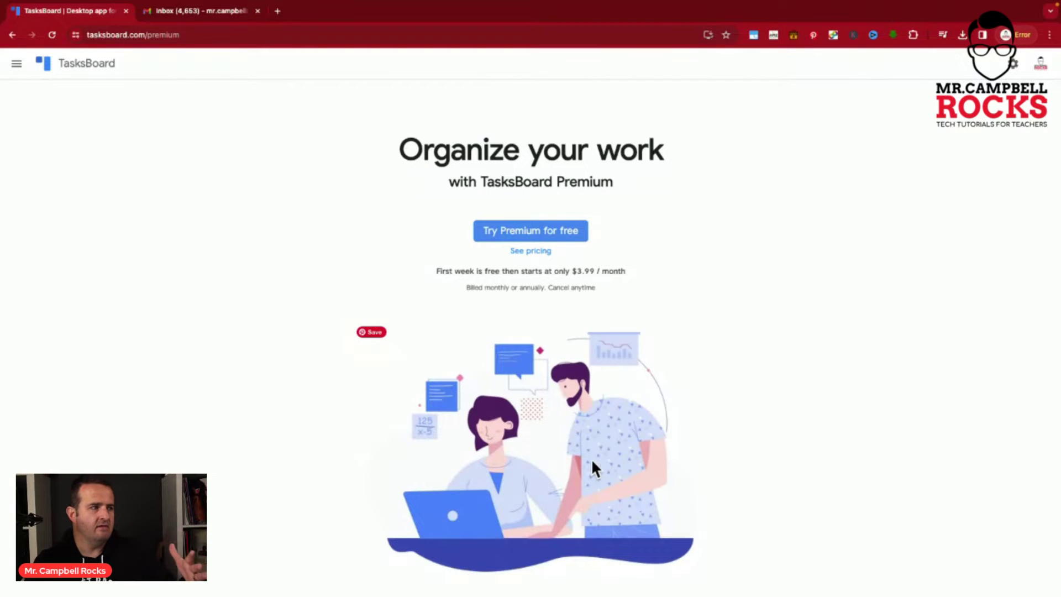
Open the Main Board and add a new list named Grocery List
click(12, 62)
click(43, 97)
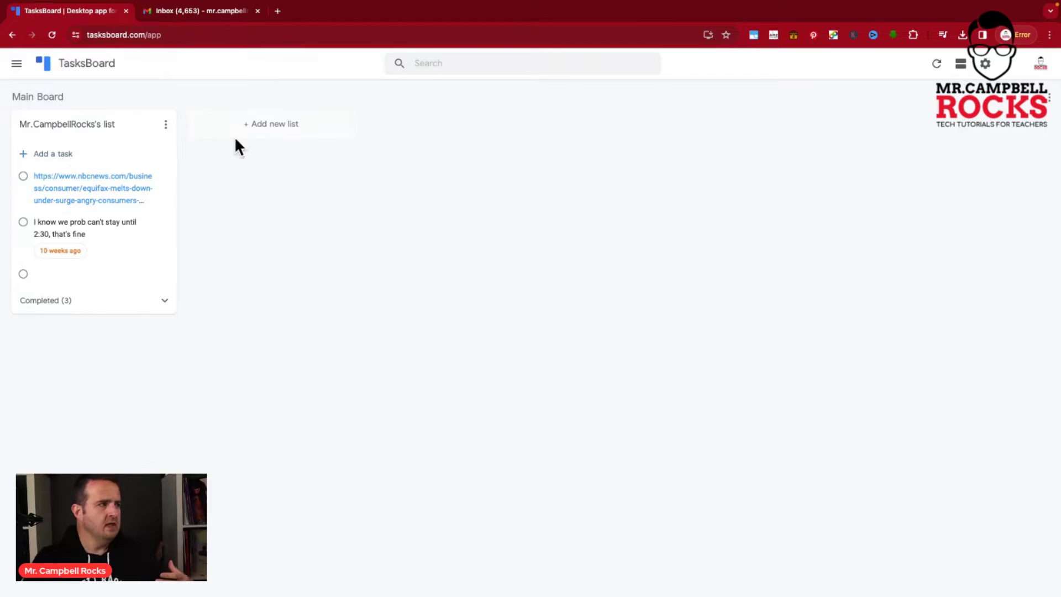
click(279, 124)
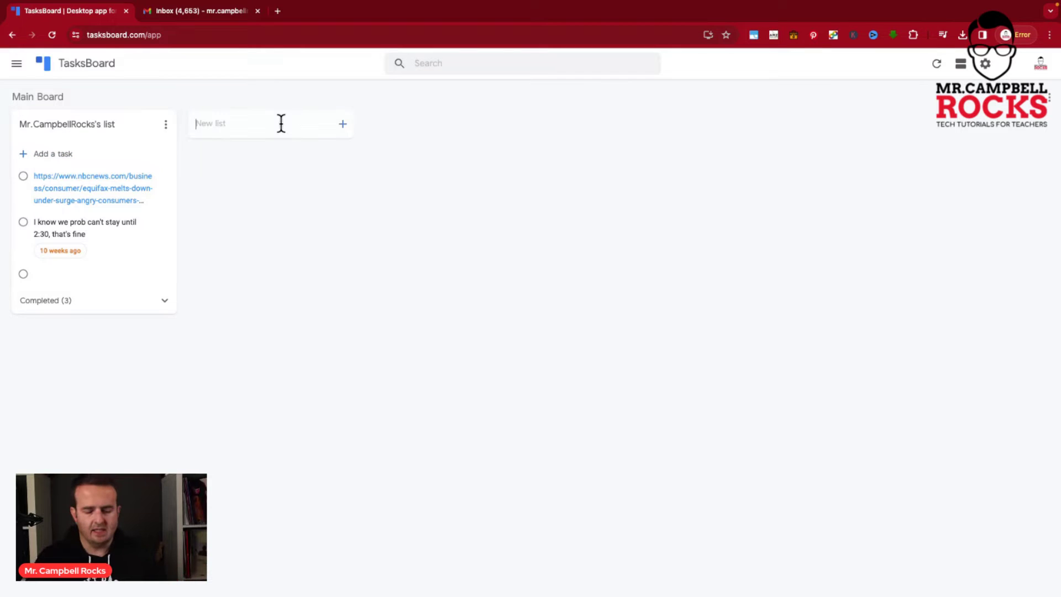
text(Grocery List)
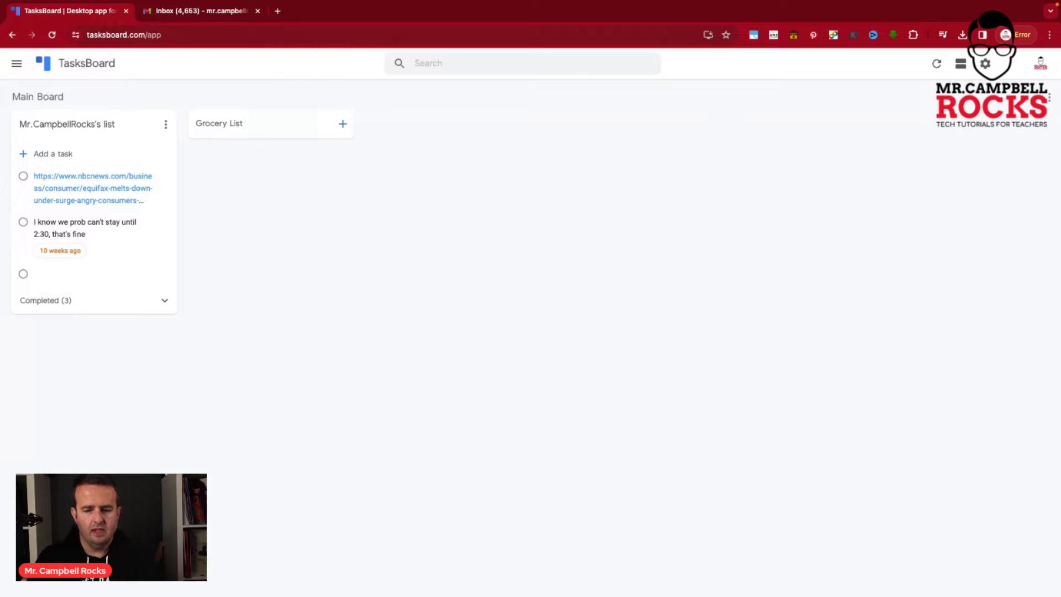
key(Return)
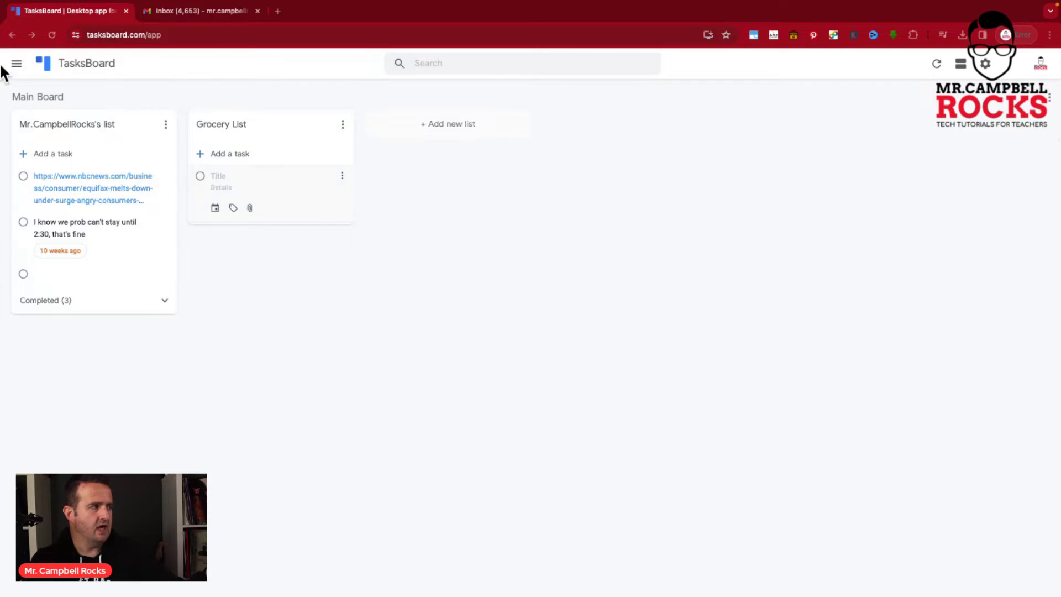
Reload the board page and add another new list named "TEst List 1"
click(51, 34)
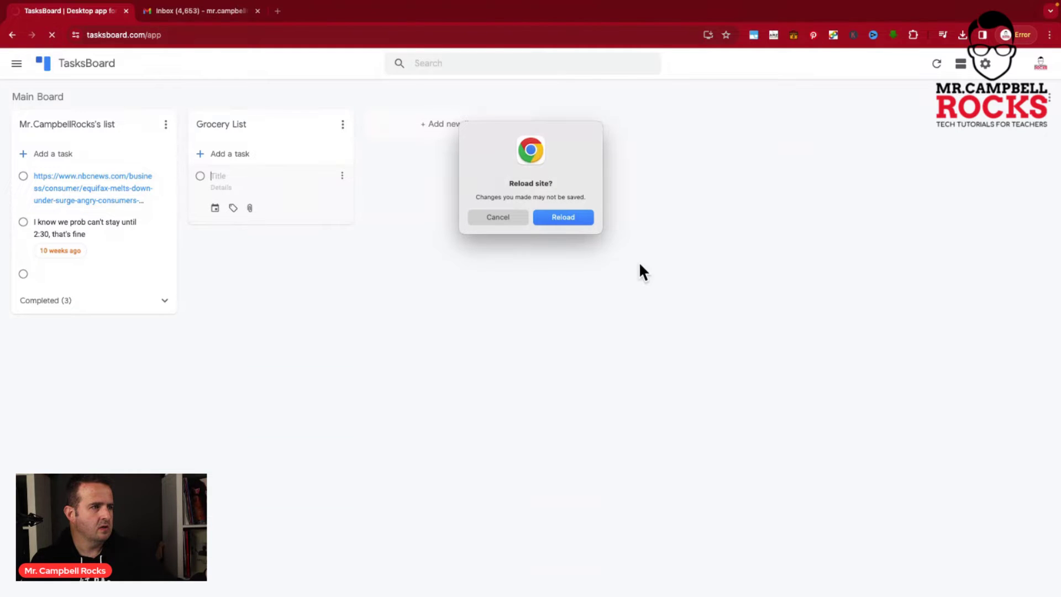
click(572, 220)
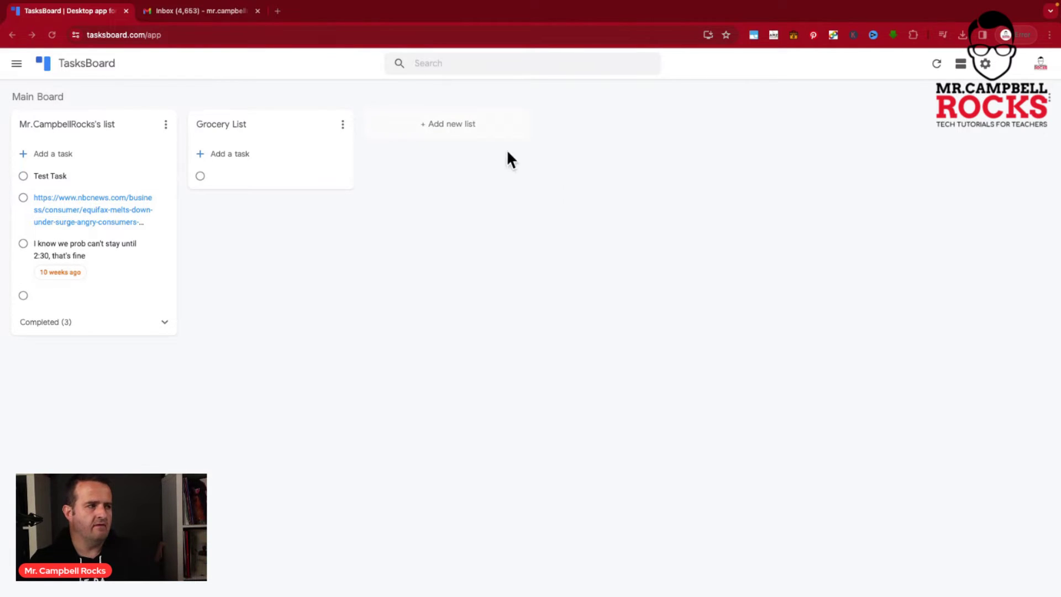
click(428, 125)
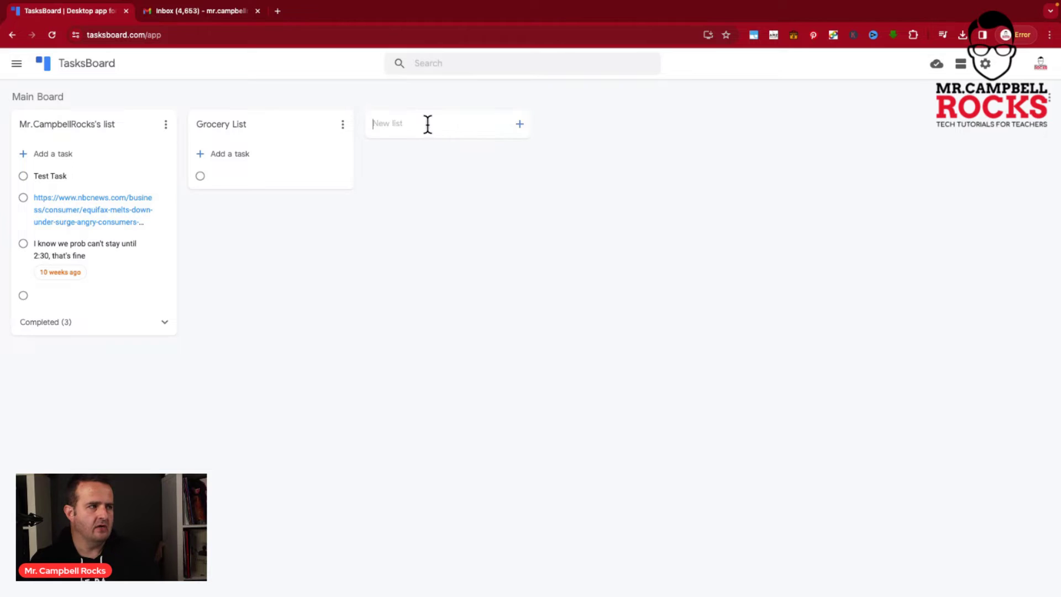
text(TEst List )
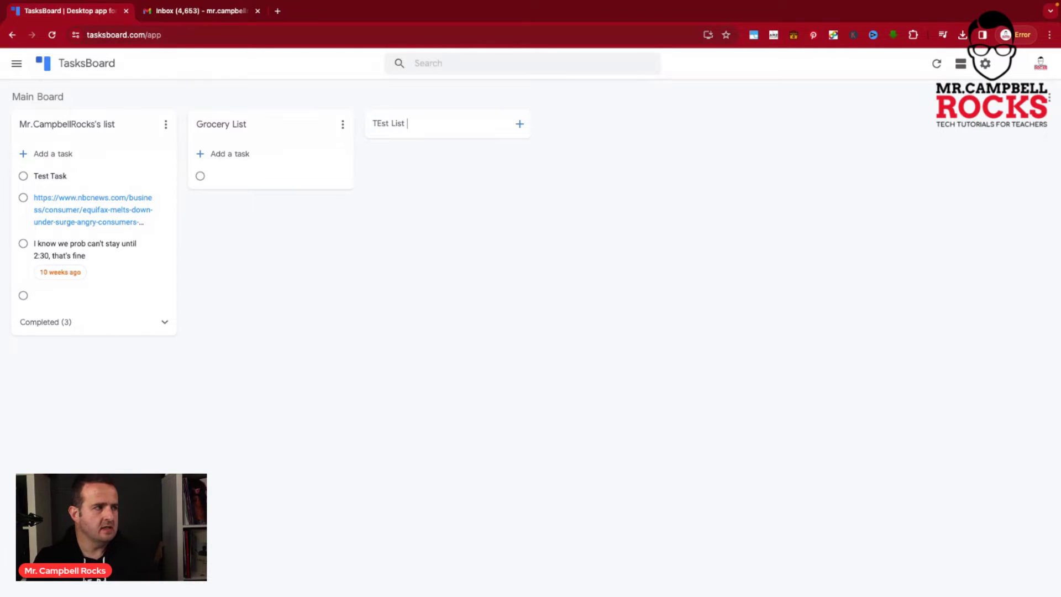
text(1)
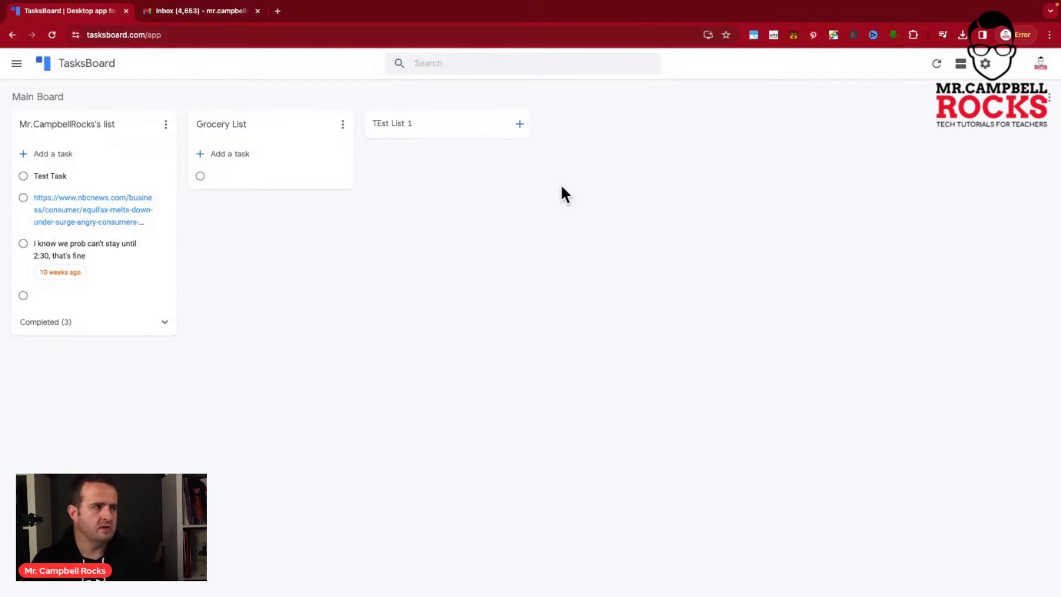
key(Return)
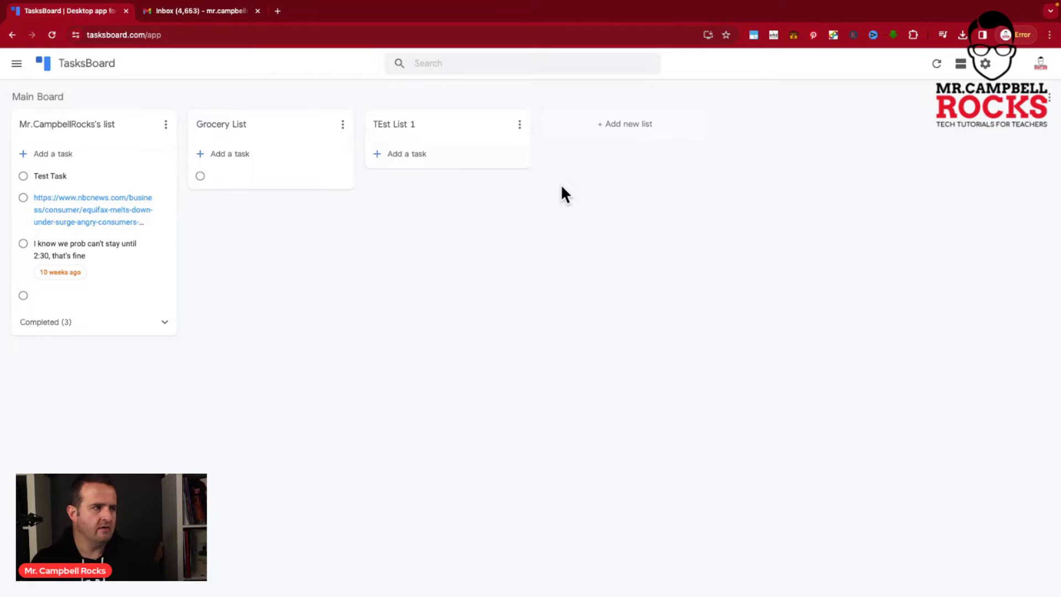
Switch the board to the stacked list layout and back to columns, and refresh the tasks
click(962, 66)
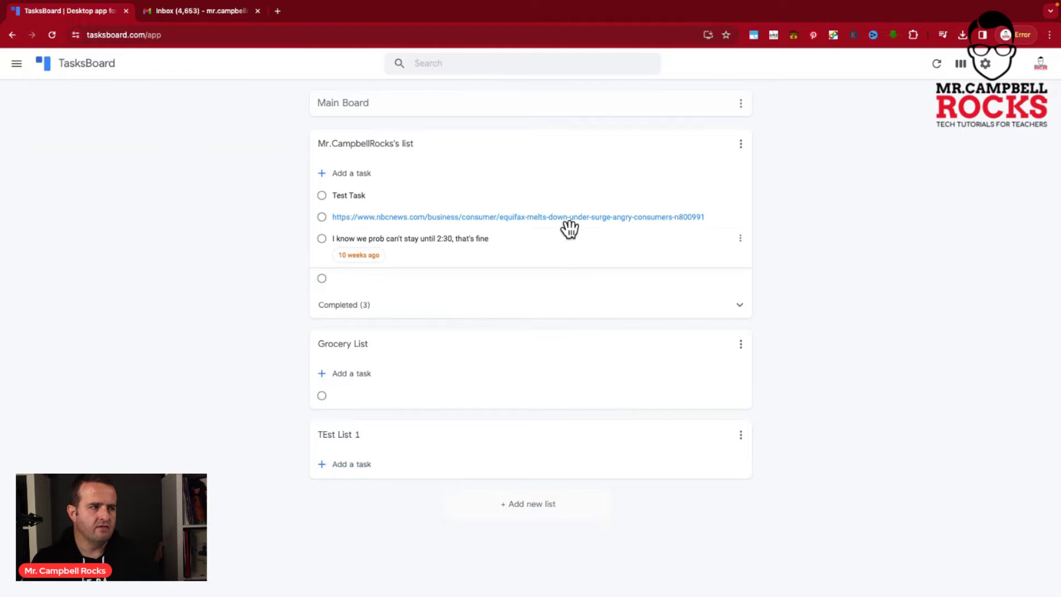
click(961, 65)
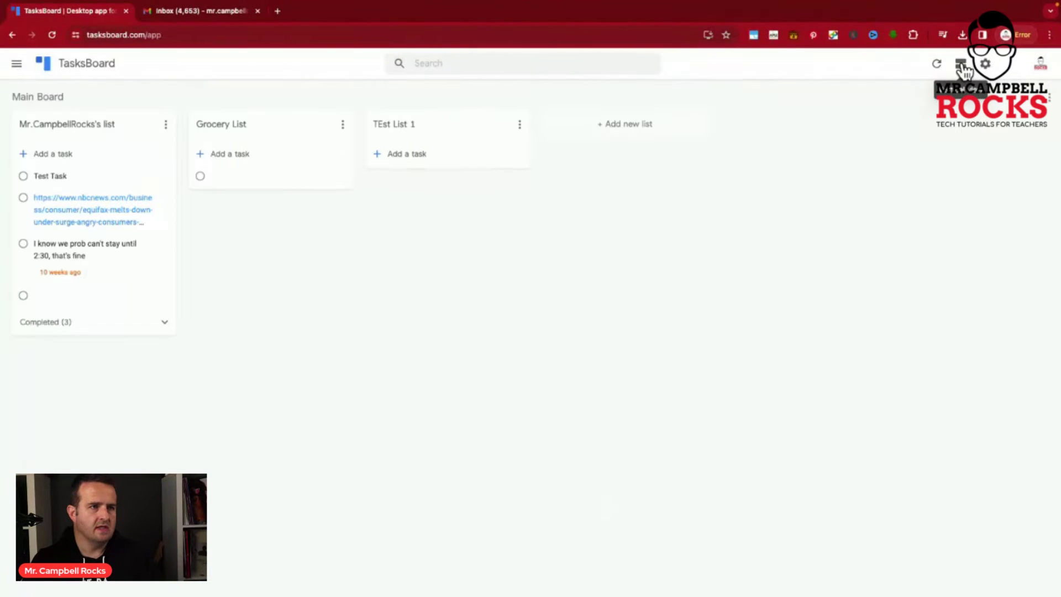
click(936, 65)
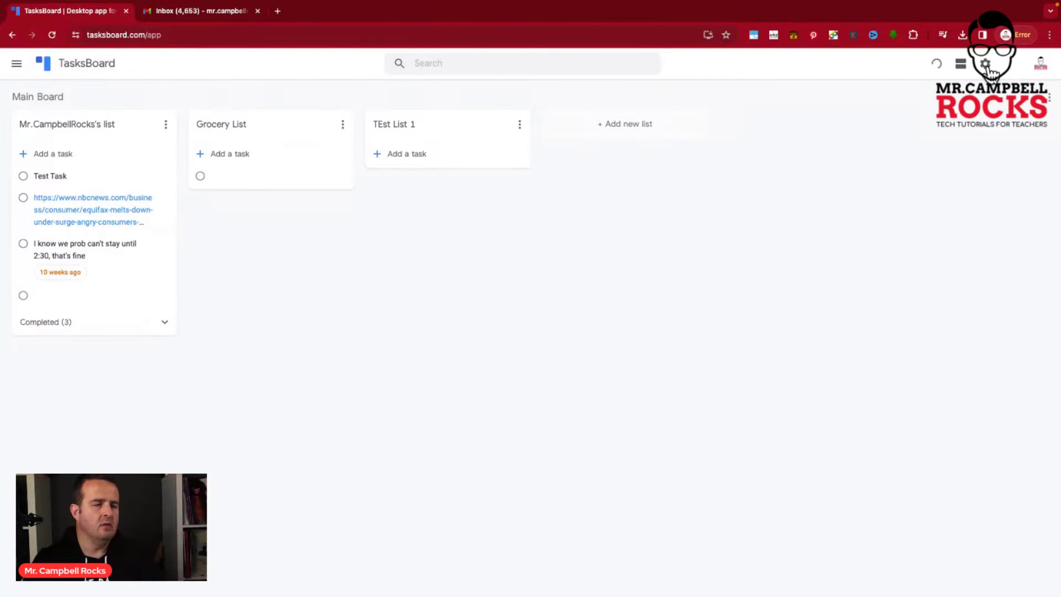
Enable the dark theme for the board and disable it again
click(986, 65)
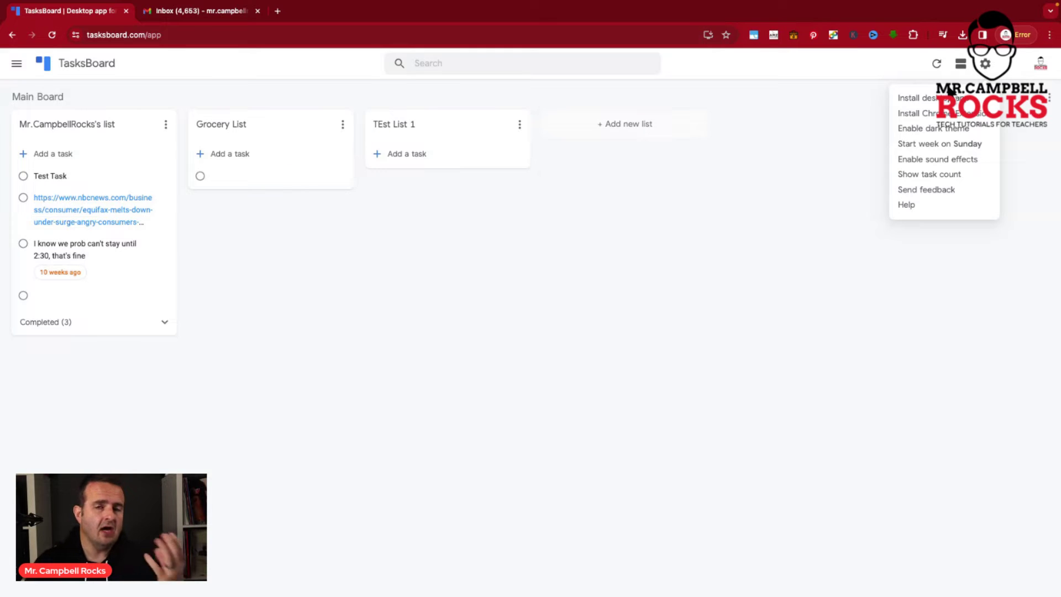
click(953, 129)
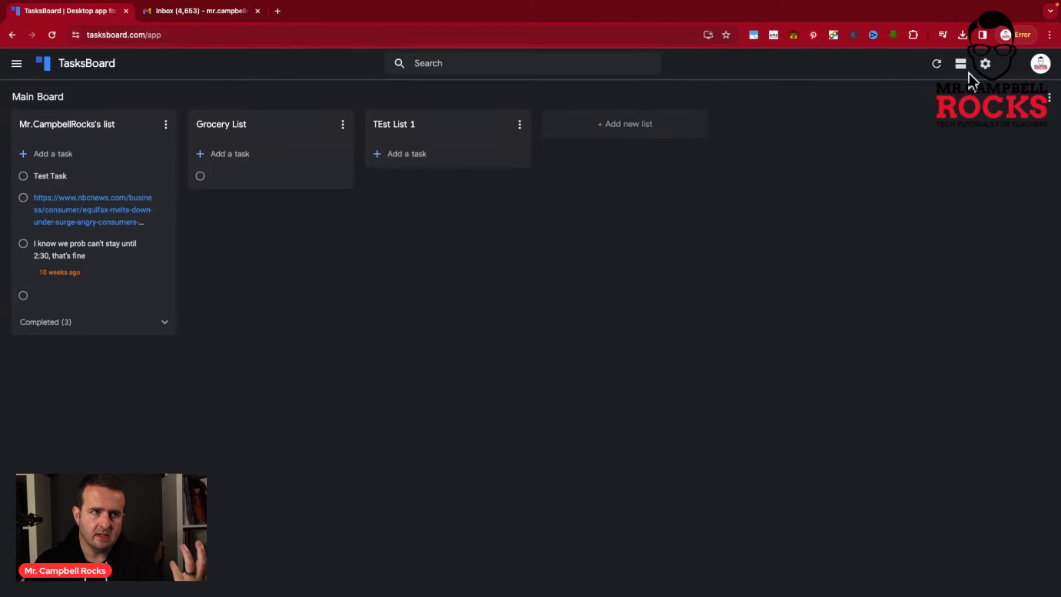
click(985, 65)
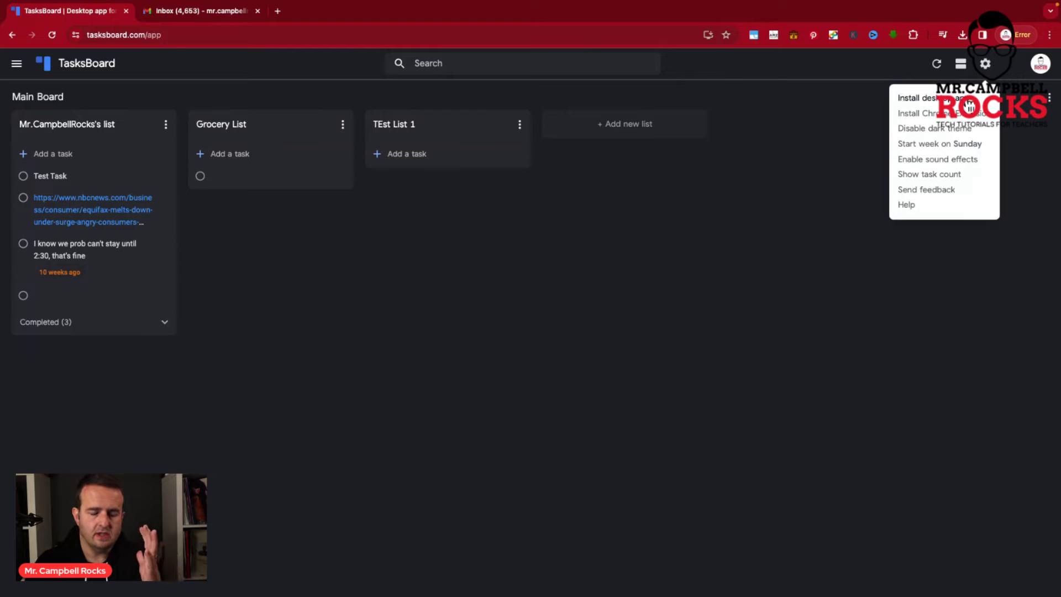
click(953, 130)
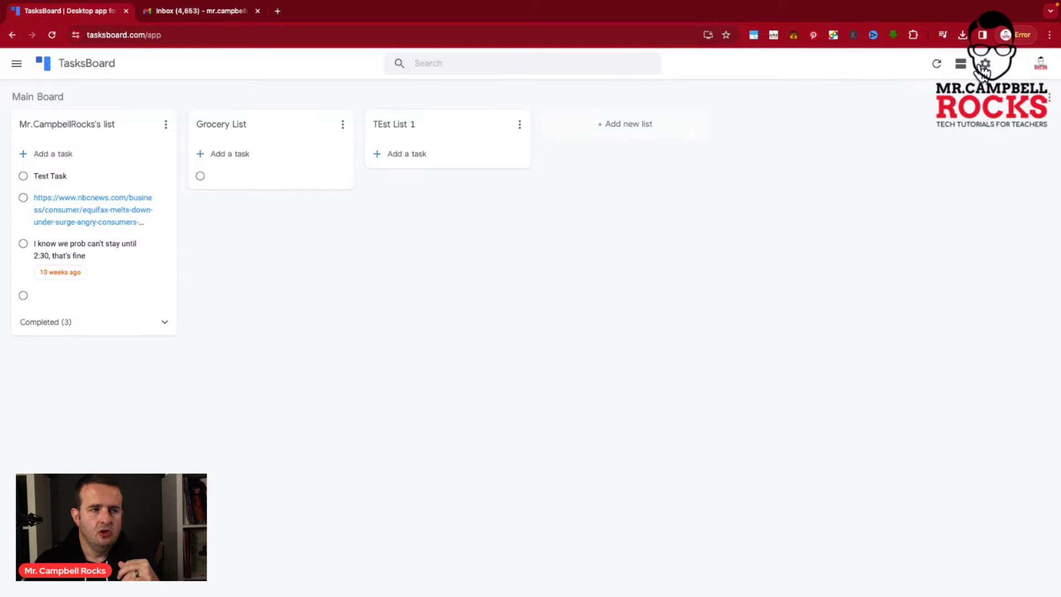
Show the task count beside each list's title on the Main Board
click(983, 67)
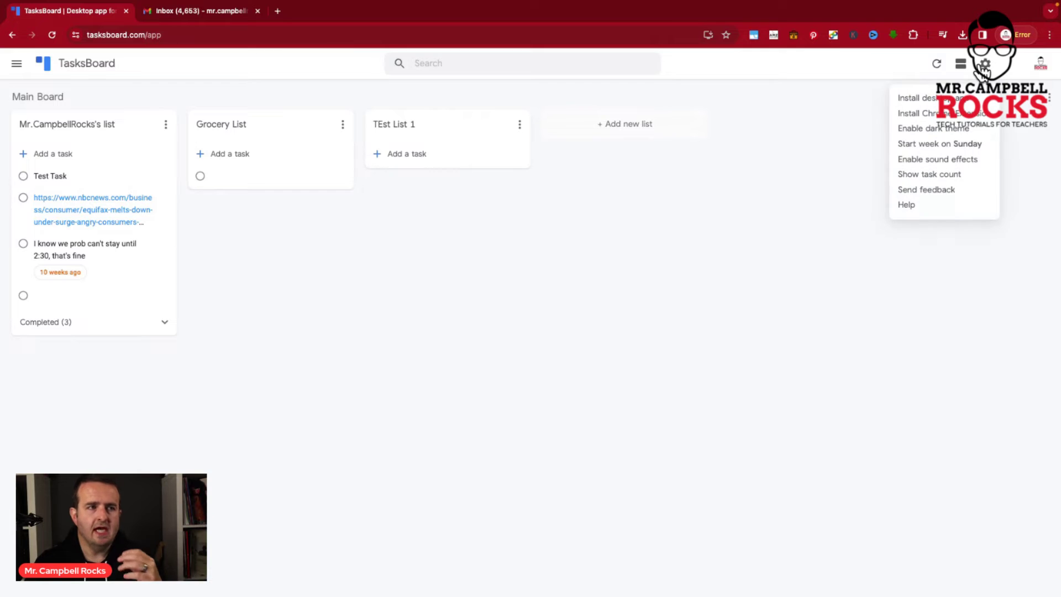
click(949, 176)
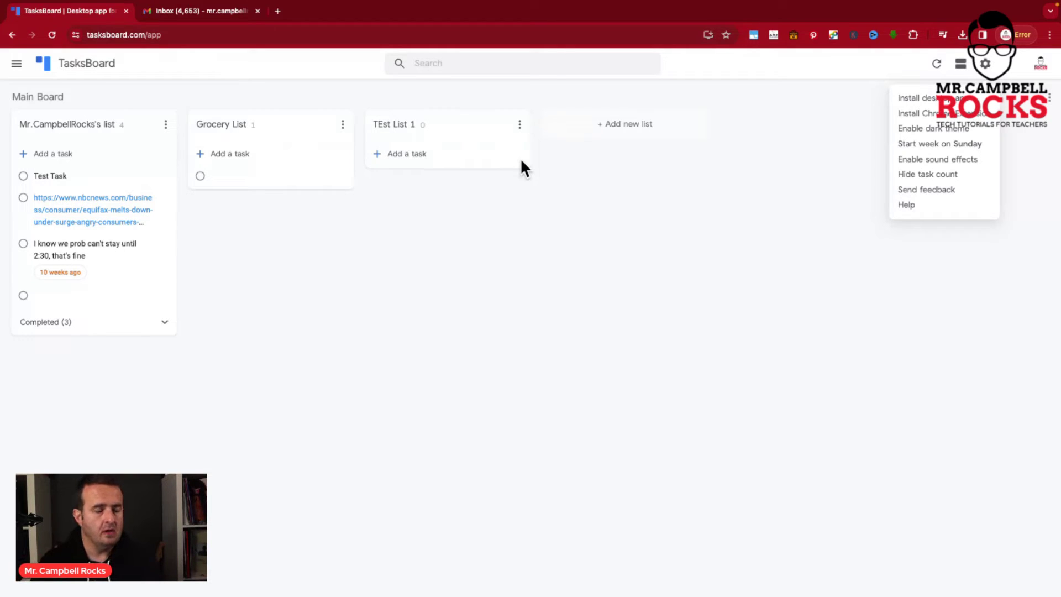
Open the Premium upgrade page and compare the Personal, Personal Pro and Team pricing plans
click(18, 66)
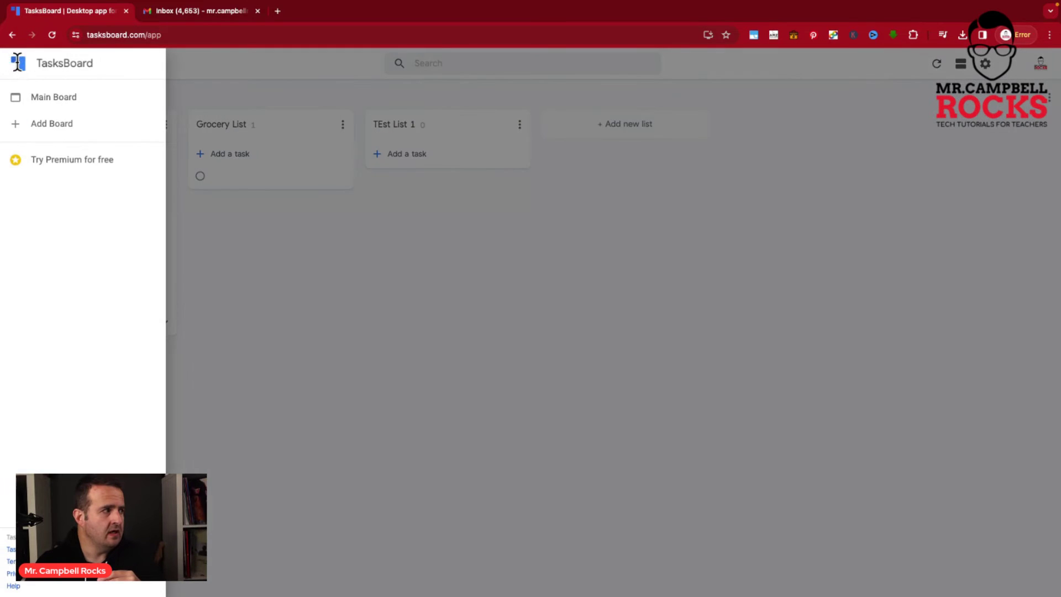
click(55, 162)
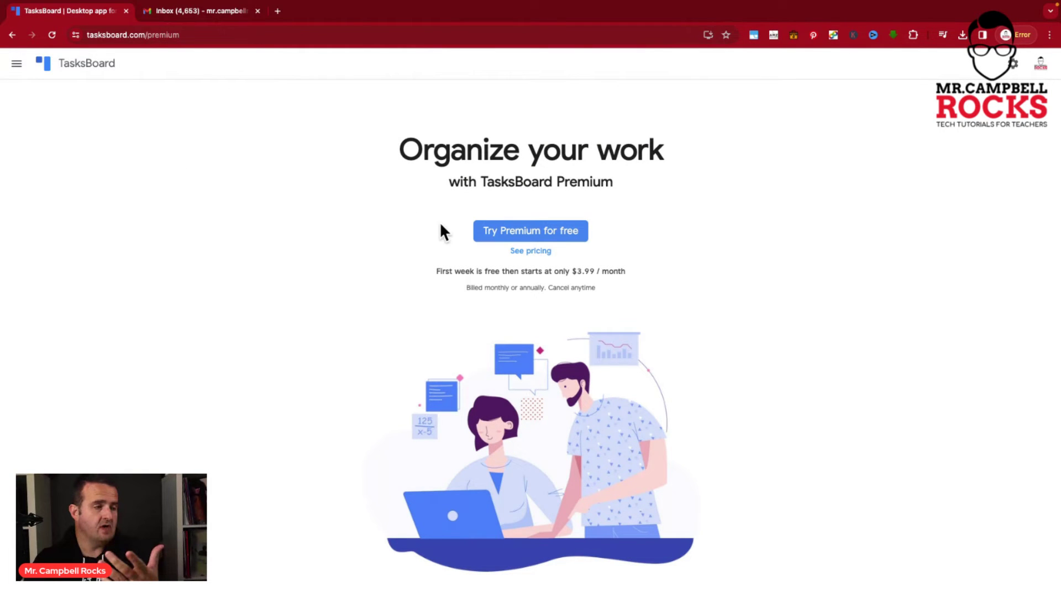
click(514, 232)
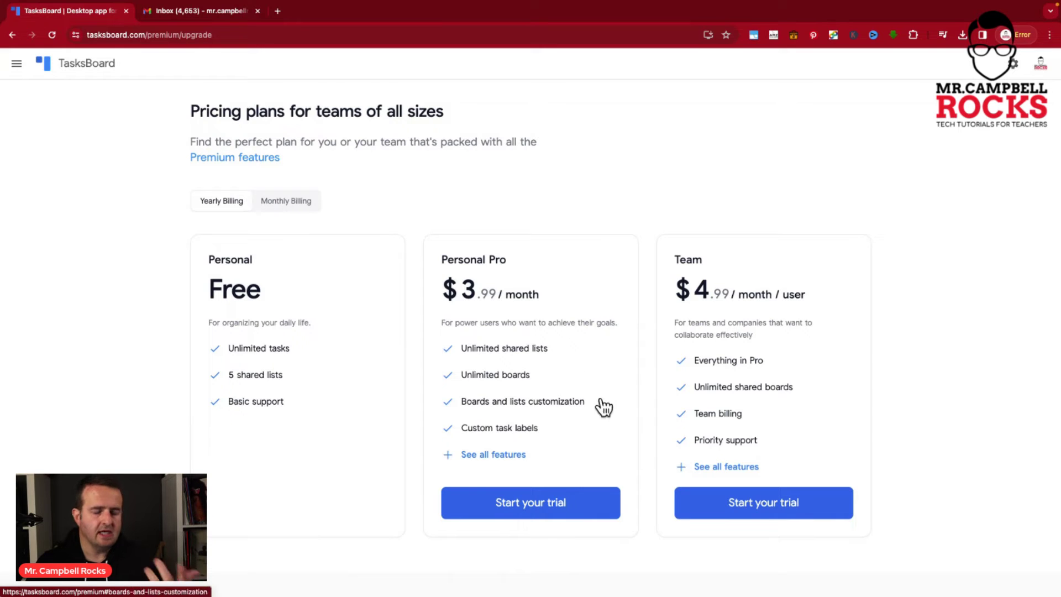
scroll(602, 407, down, 1)
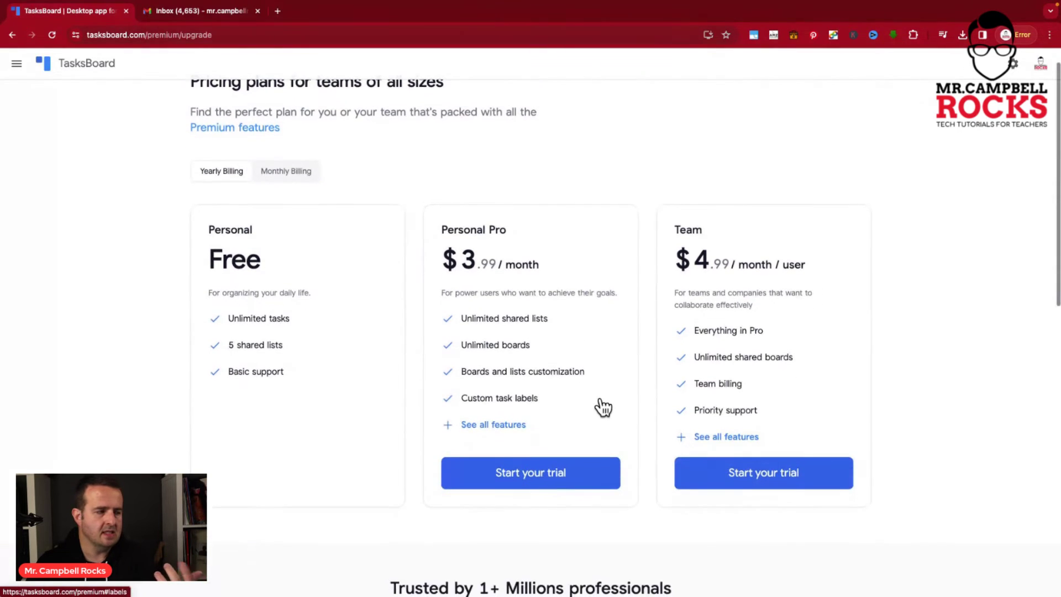
View all Personal Pro features and read about unlimited list sharing, task labels, board backgrounds and list highlight colors
click(512, 427)
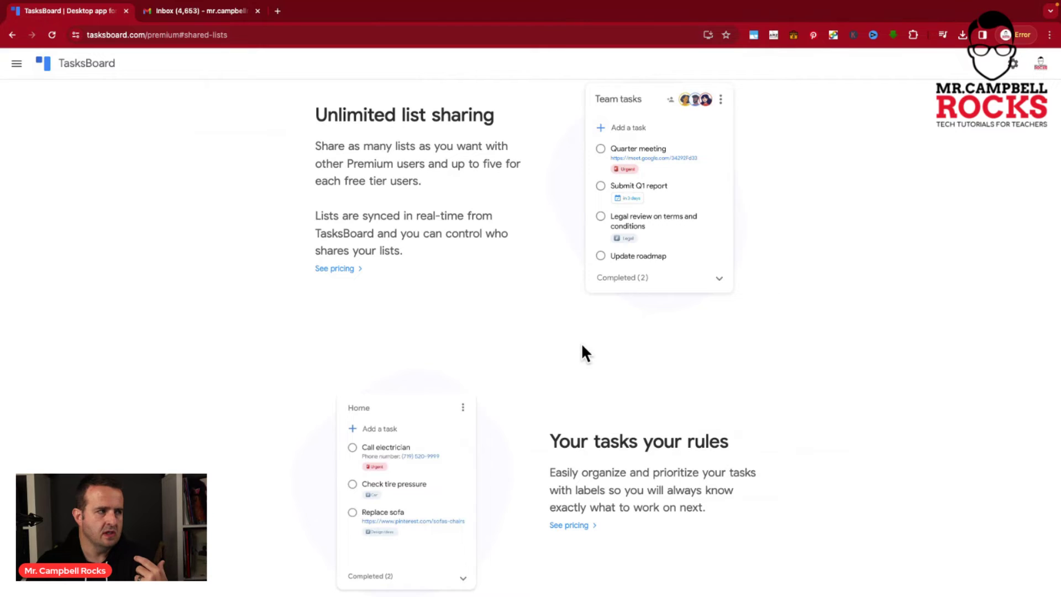
scroll(582, 345, up, 1)
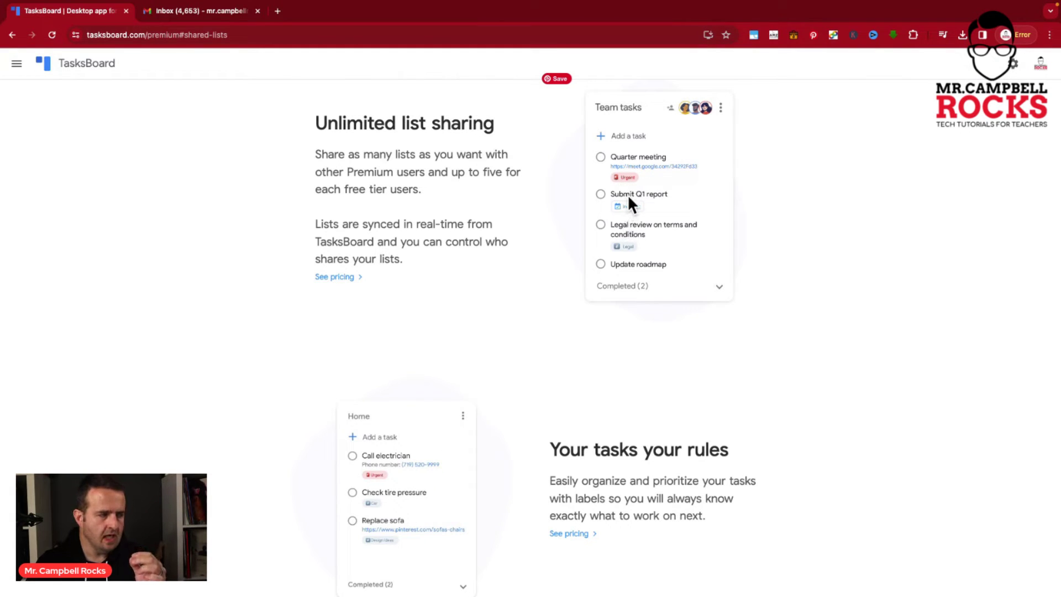
scroll(628, 194, down, 5)
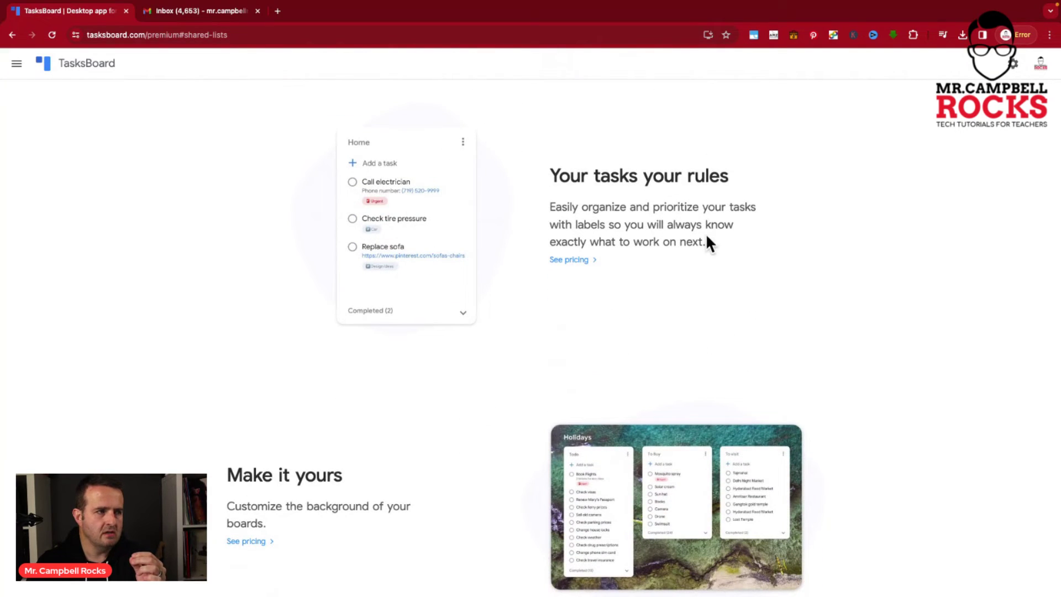
scroll(716, 267, down, 4)
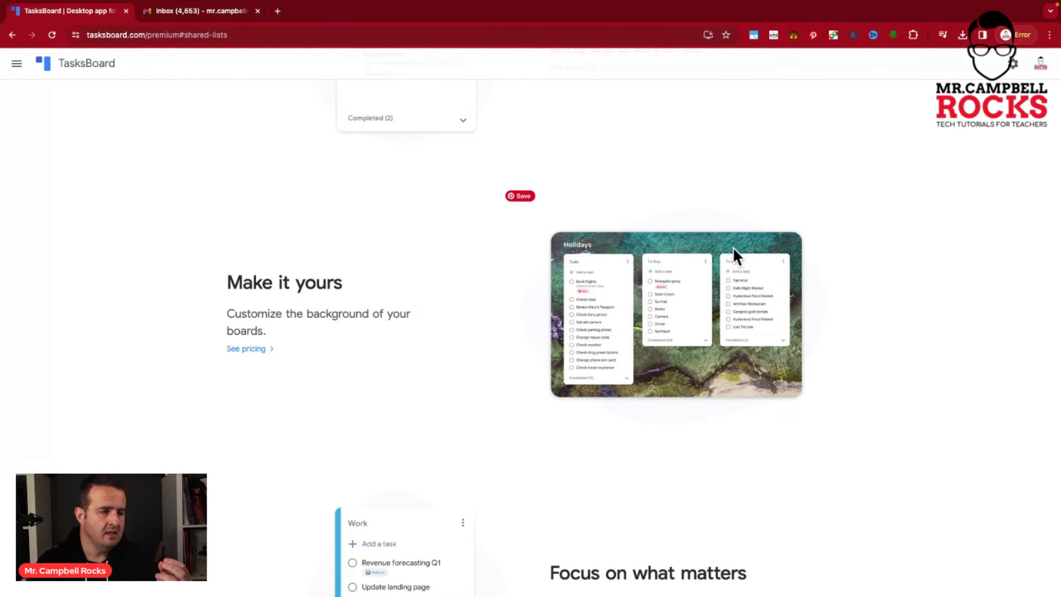
scroll(733, 265, down, 2)
scroll(733, 267, down, 3)
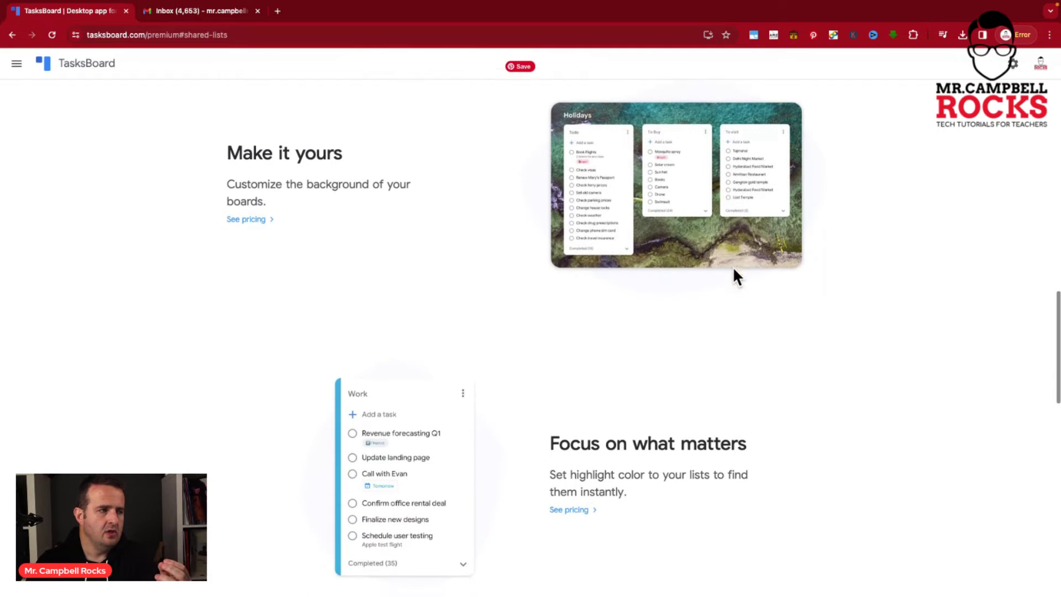
scroll(735, 276, down, 2)
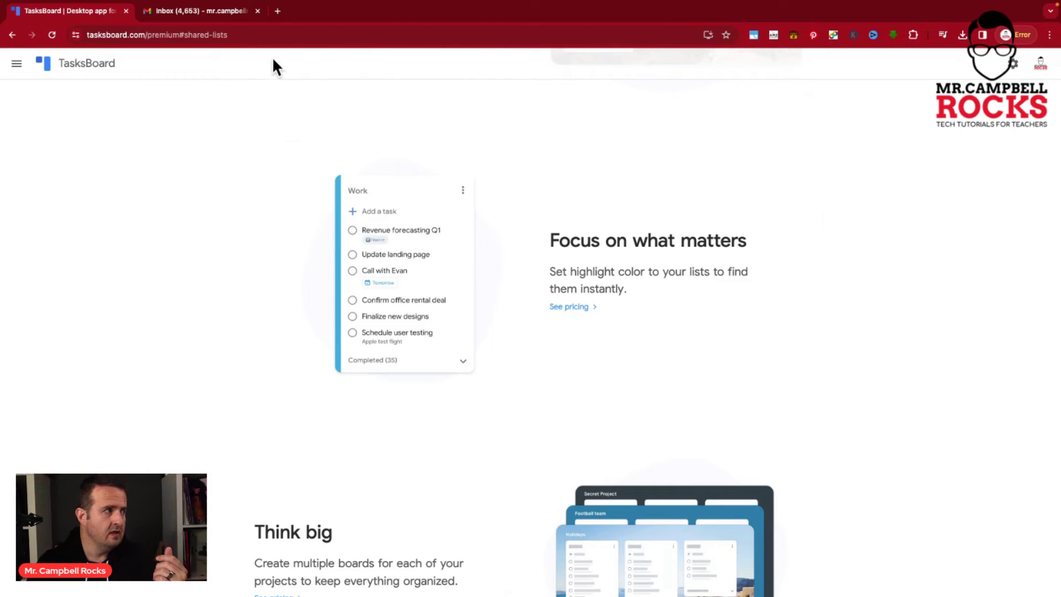
Return to the Main Board and reopen the pricing plans through the Premium trial offer
click(71, 63)
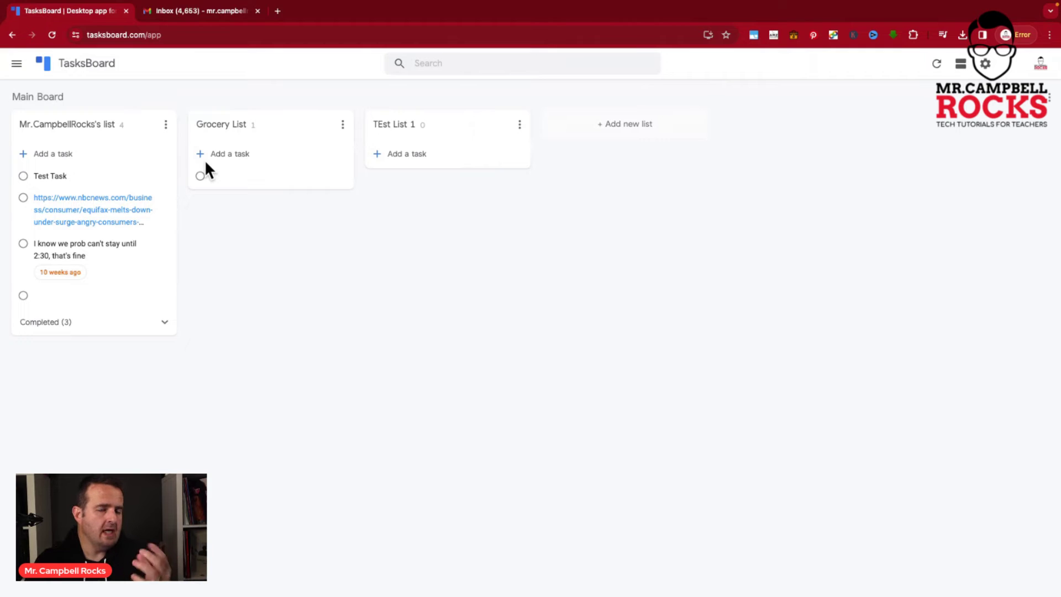
click(17, 65)
click(55, 160)
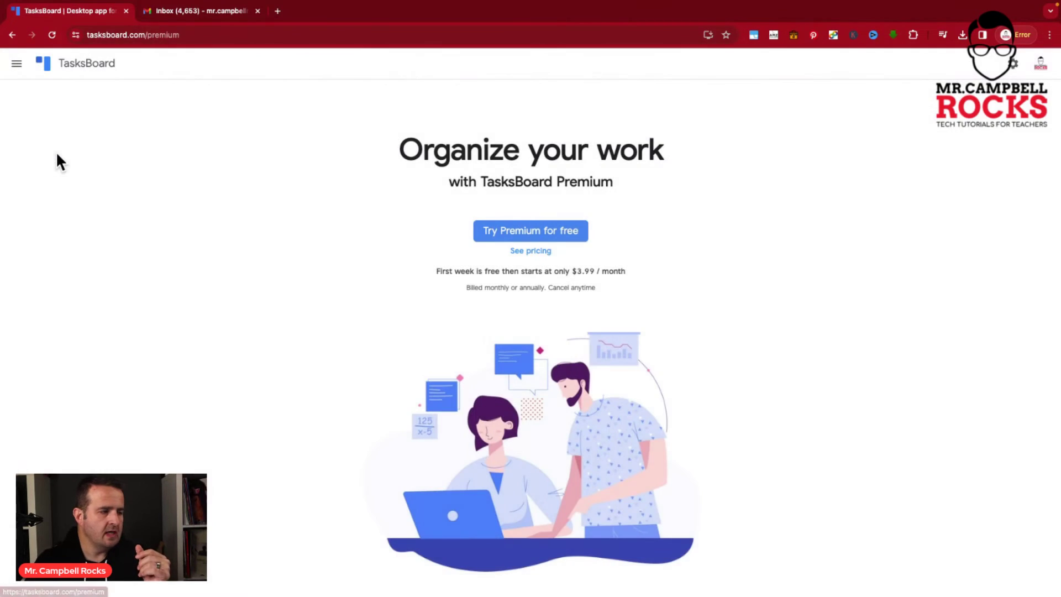
click(516, 230)
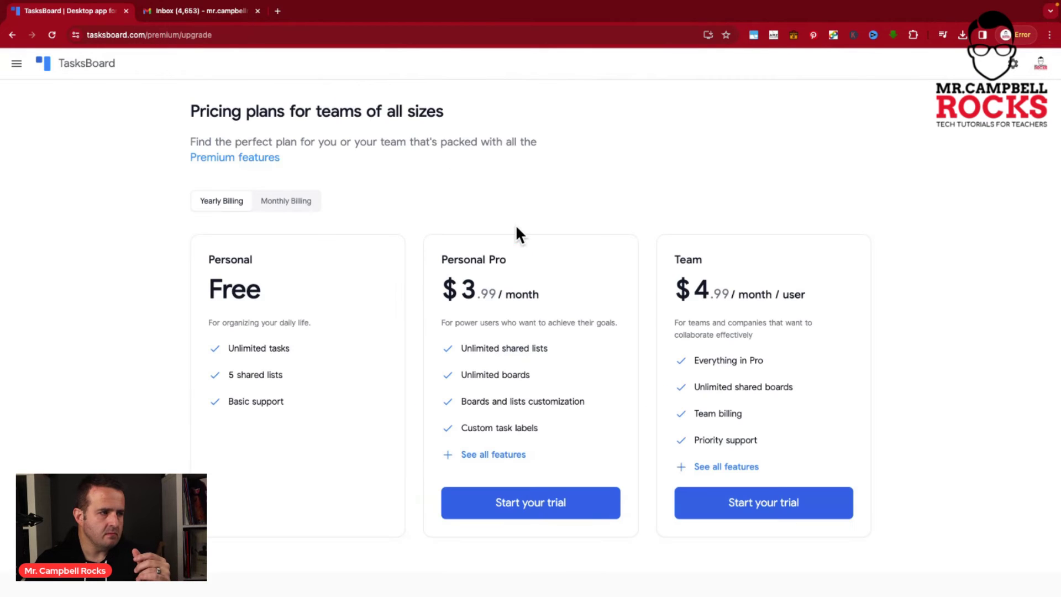
Examine the complete Personal Pro feature overview through to the multiple boards and team board sharing sections
click(502, 454)
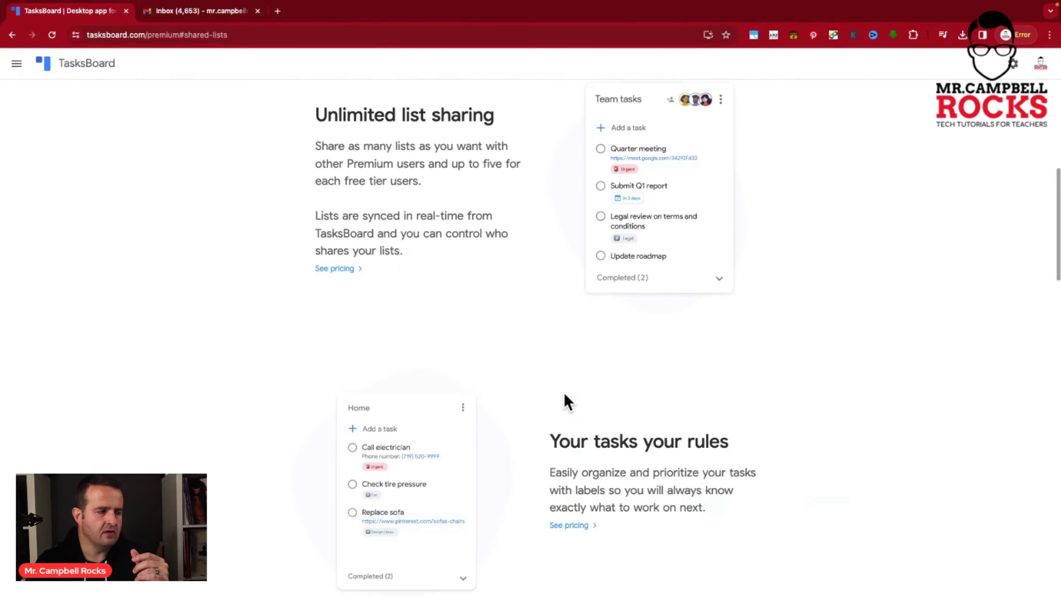
scroll(563, 392, down, 2)
scroll(563, 392, down, 15)
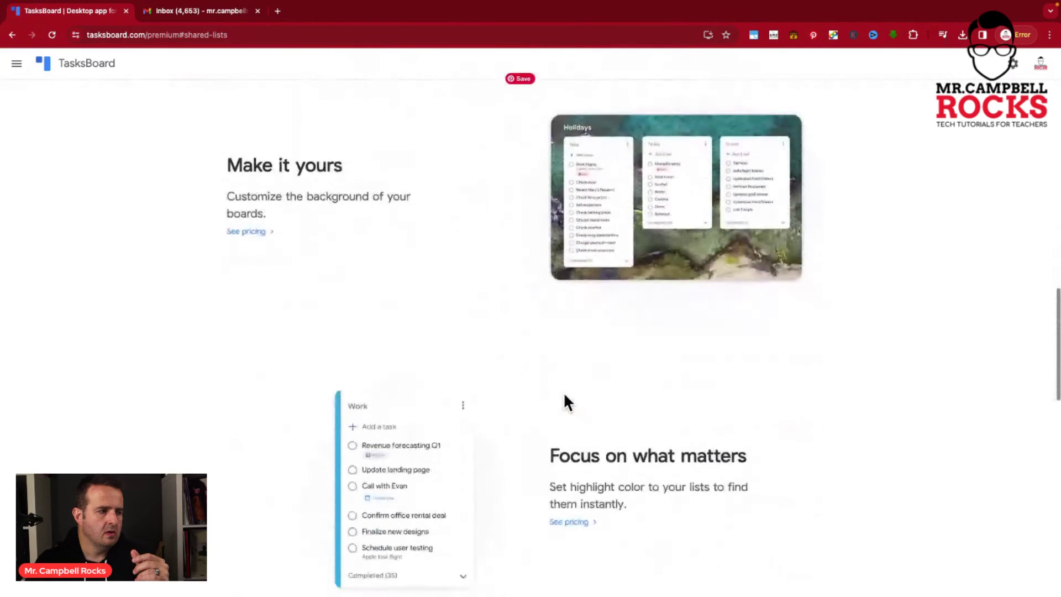
scroll(564, 395, down, 5)
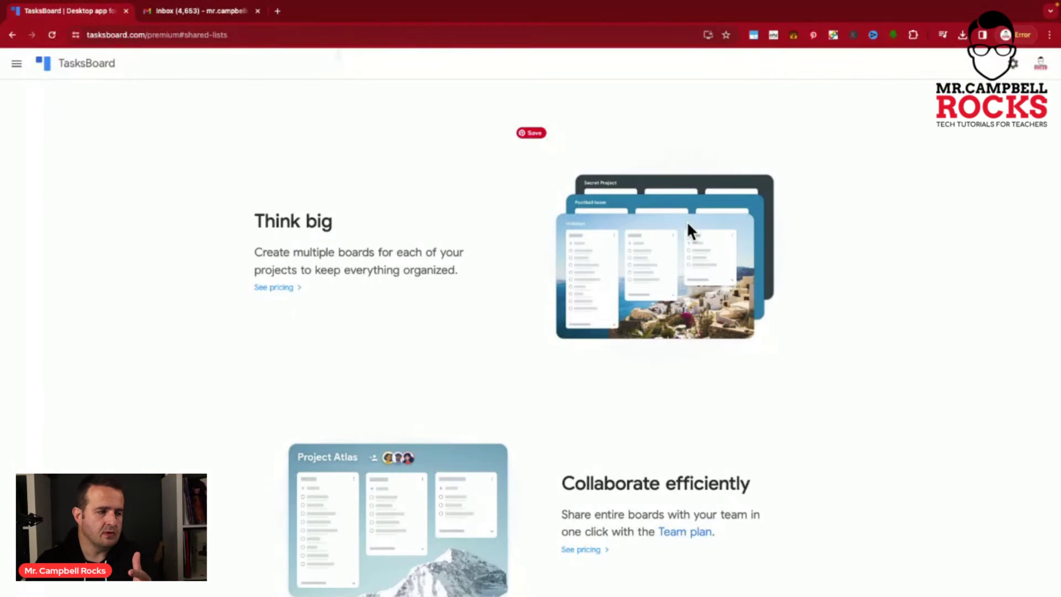
scroll(687, 226, down, 3)
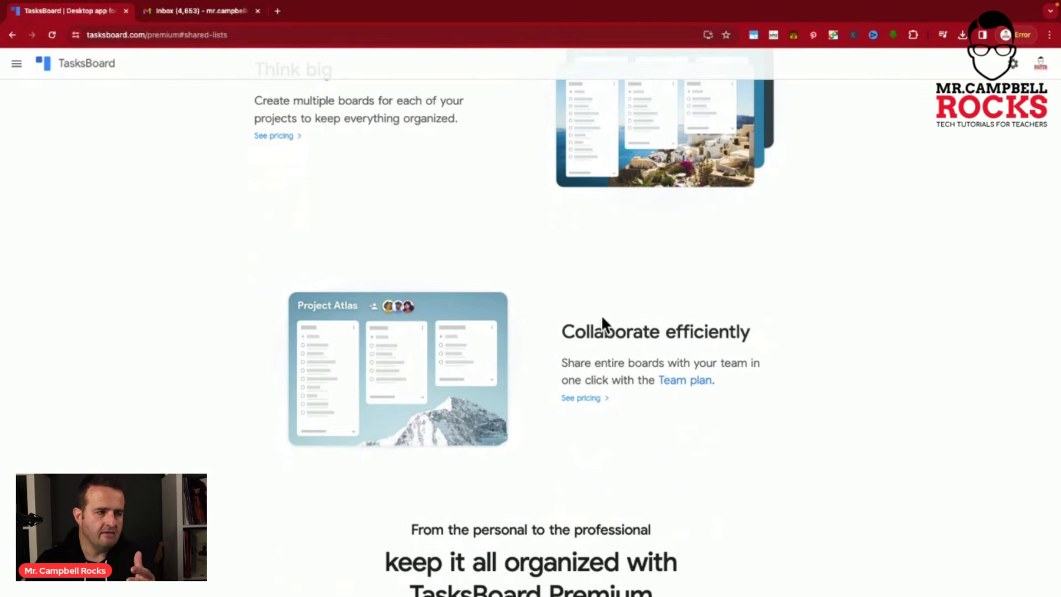
scroll(655, 421, down, 3)
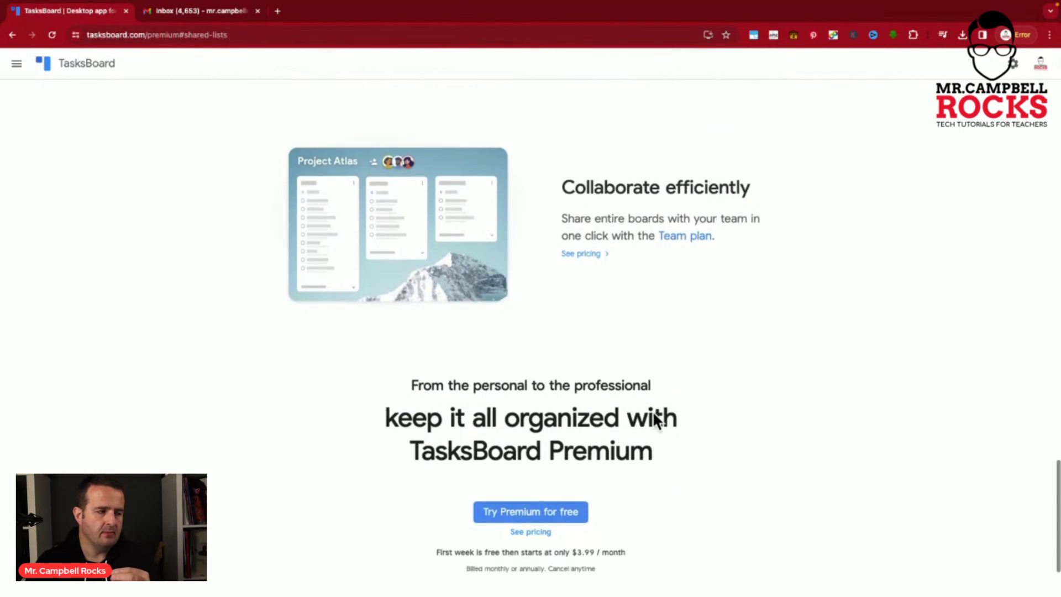
scroll(655, 421, up, 8)
scroll(655, 421, up, 10)
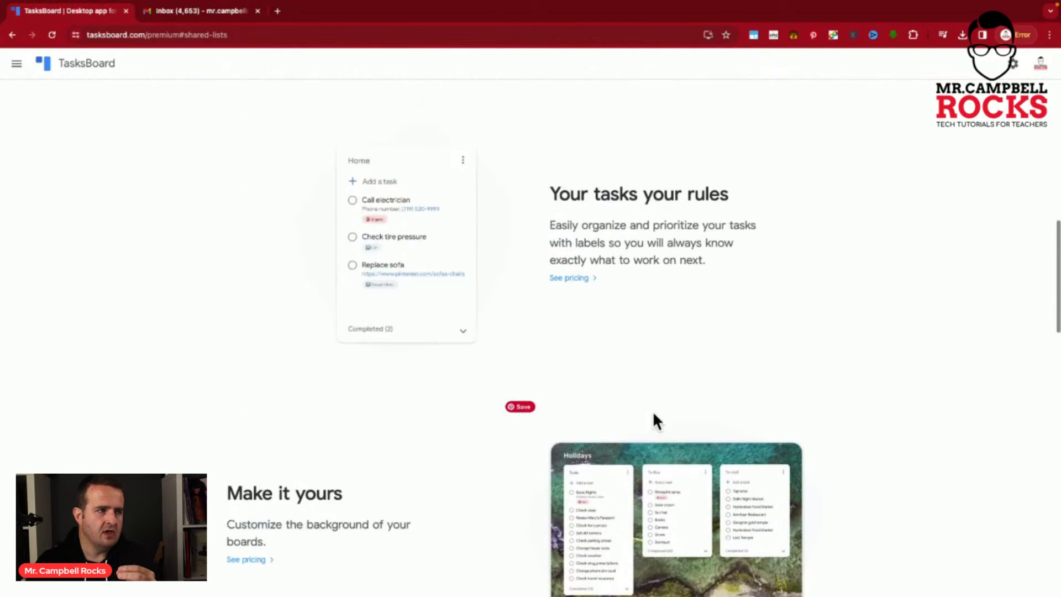
scroll(655, 420, up, 6)
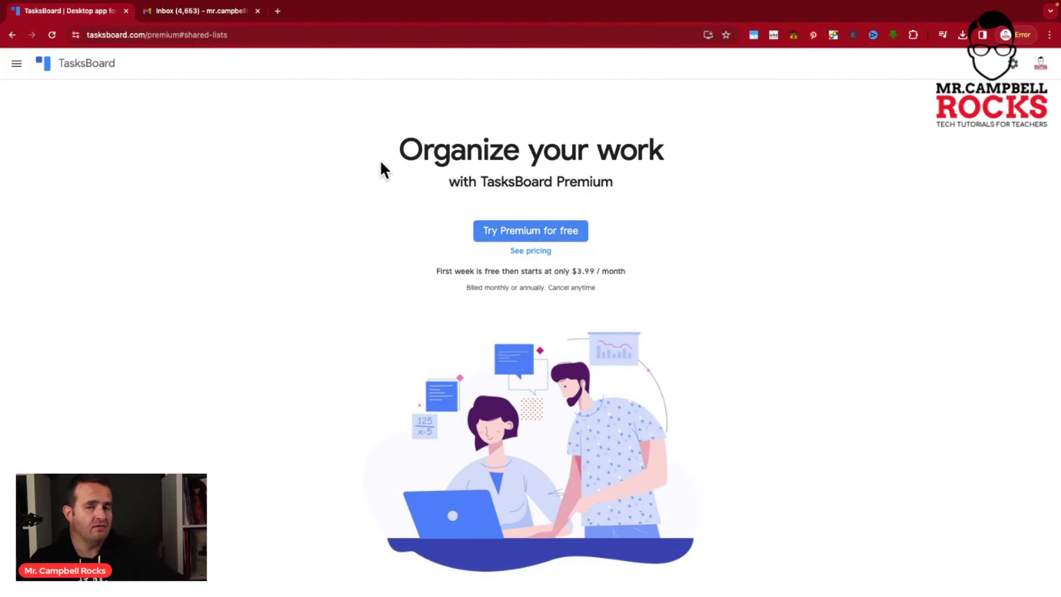
Reopen the Premium pricing and view all features of the Team plan
click(17, 63)
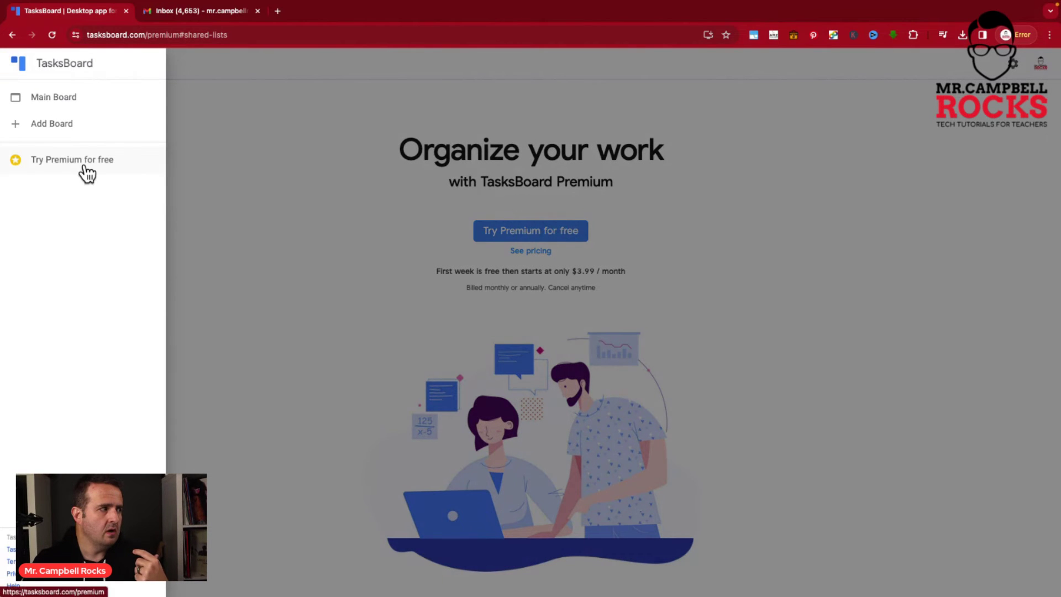
click(87, 166)
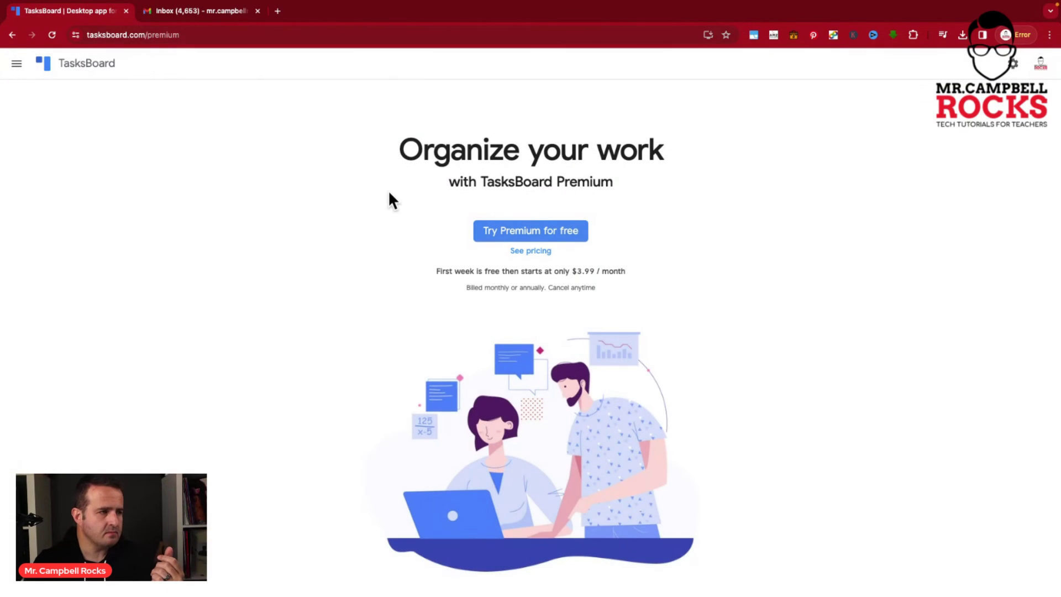
click(537, 251)
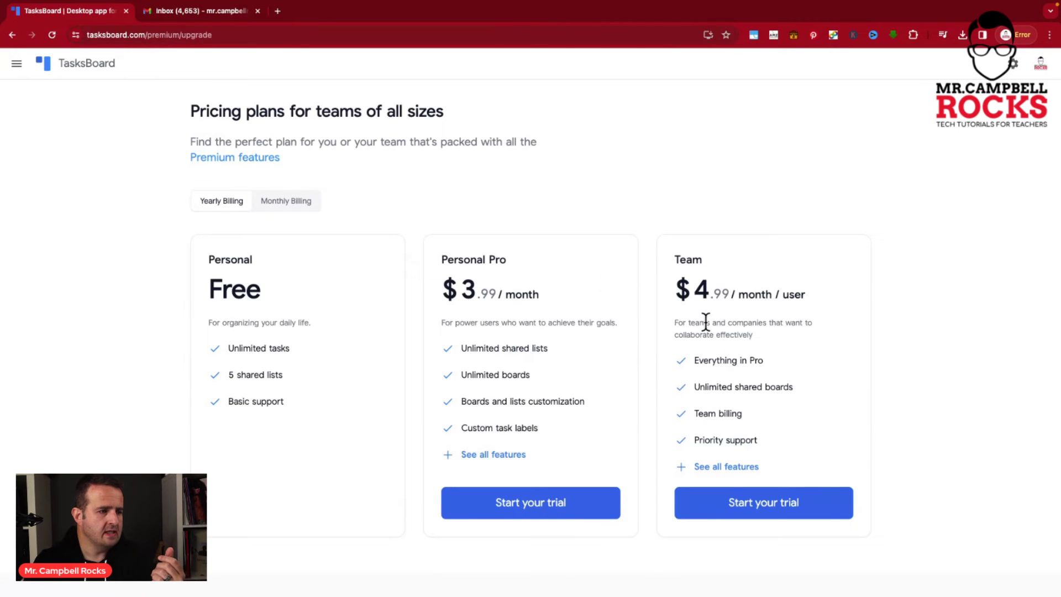
click(727, 469)
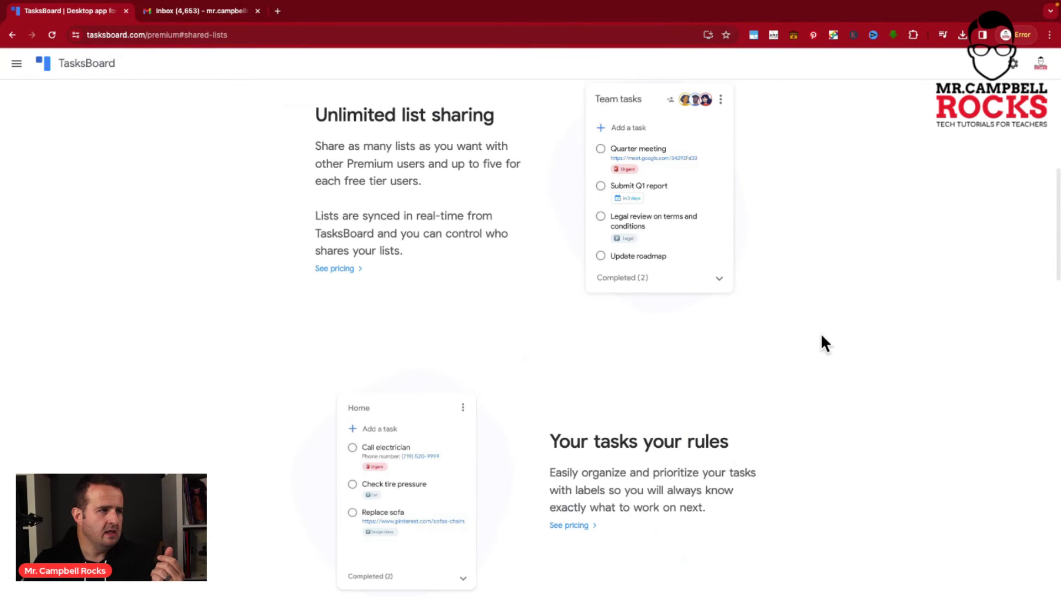
scroll(821, 337, up, 10)
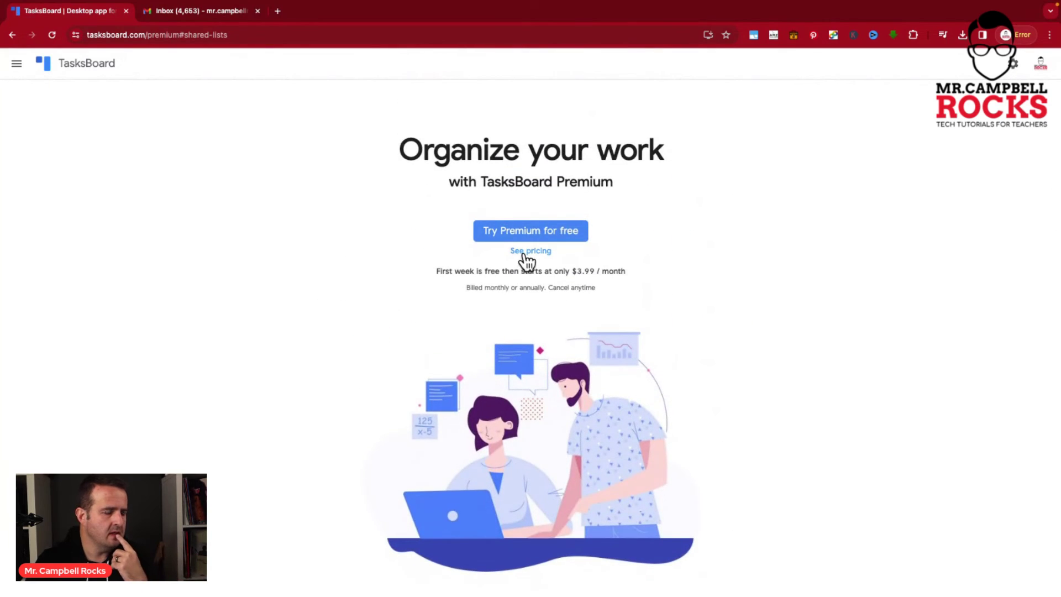
Open the Personal Pro trial checkout from the yearly pricing plans, review its terms, and dismiss it without subscribing
click(523, 250)
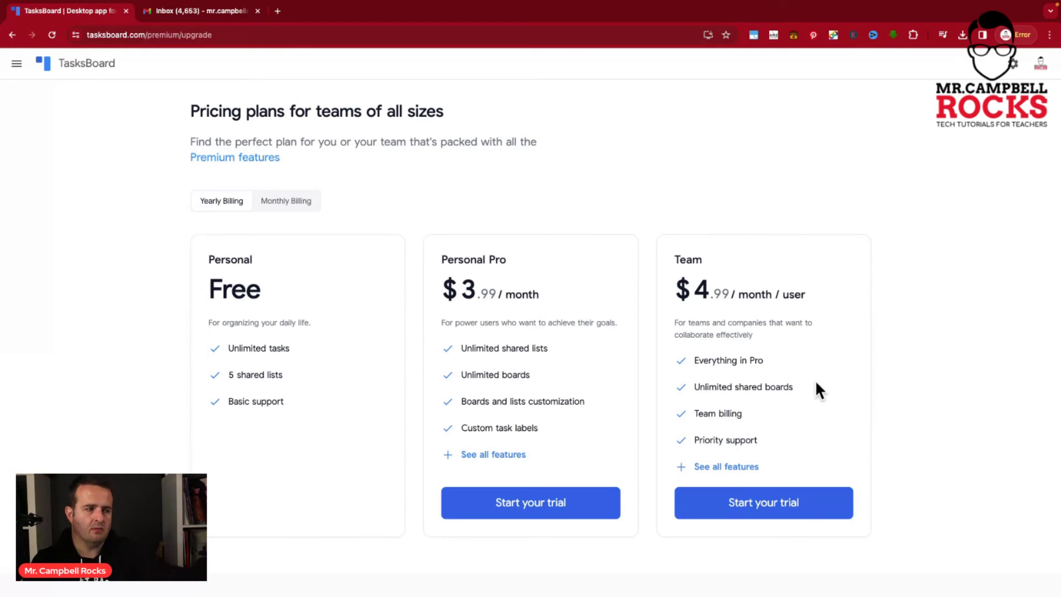
click(533, 502)
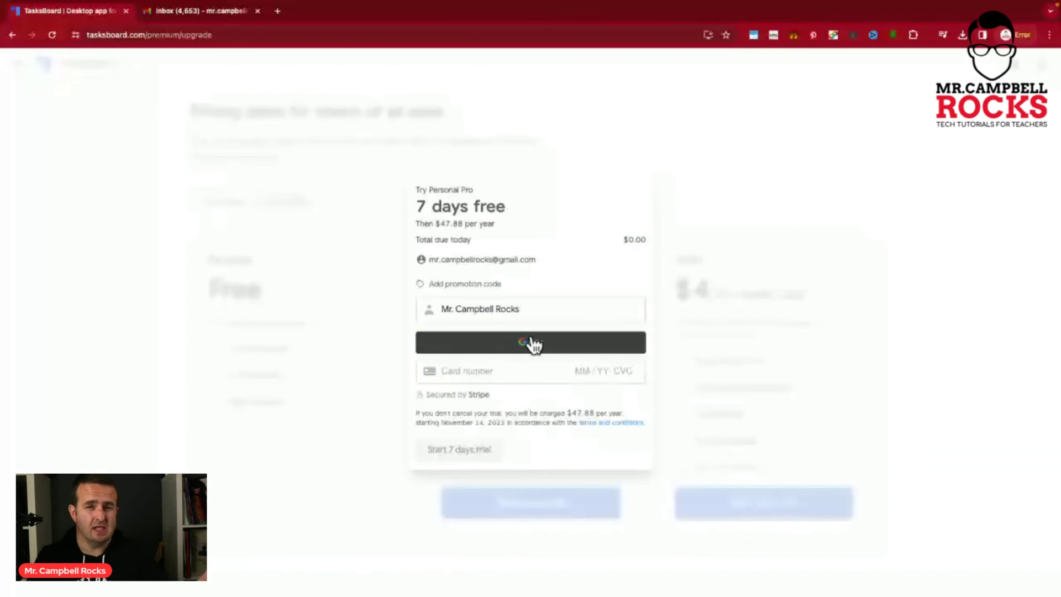
click(137, 155)
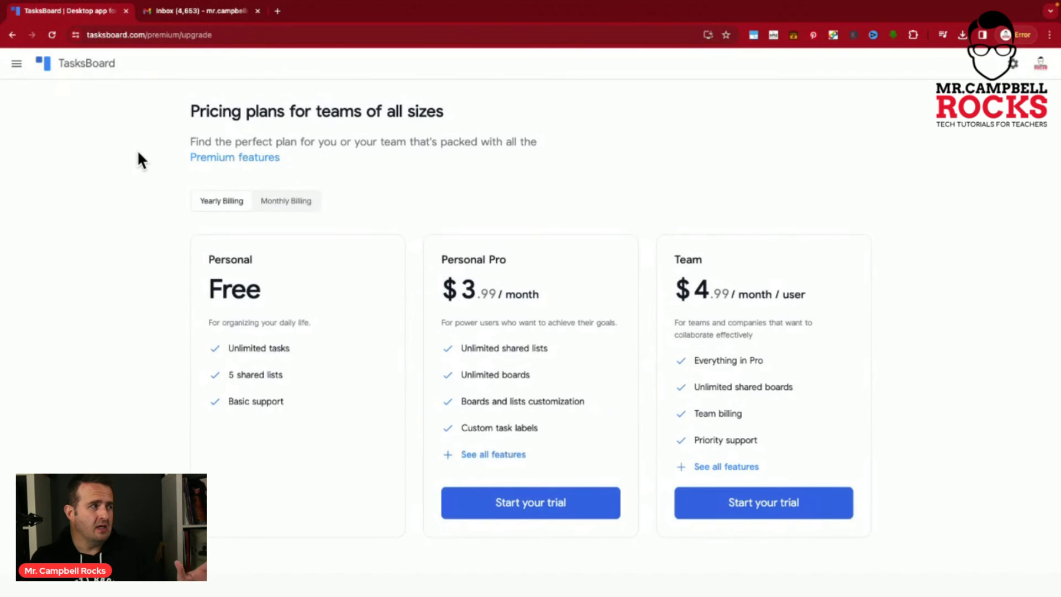